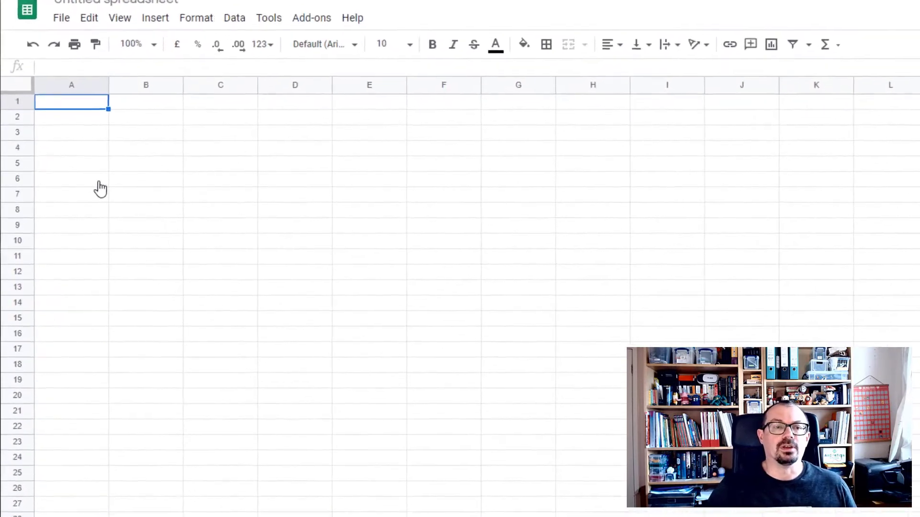
# Step: Widen column A slightly and make row 1 a little taller
pyautogui.click(62, 85)
pyautogui.click(10, 100)
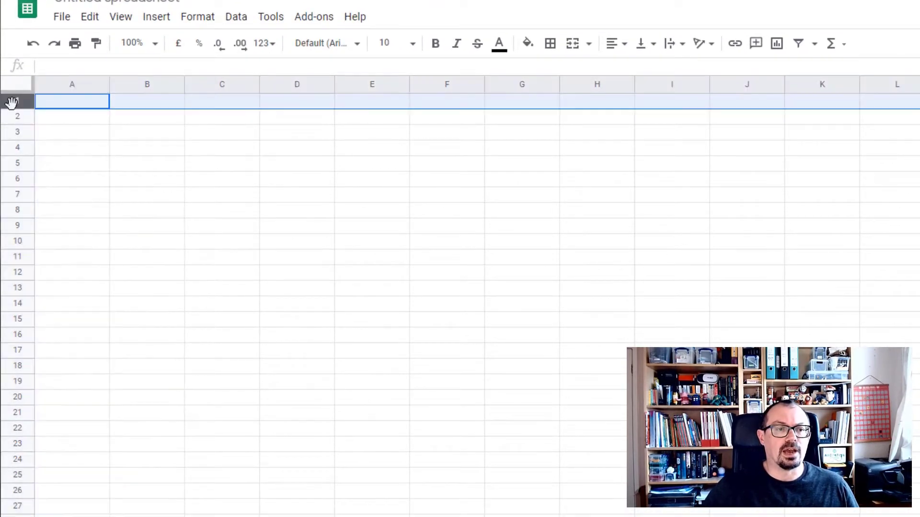
pyautogui.click(122, 118)
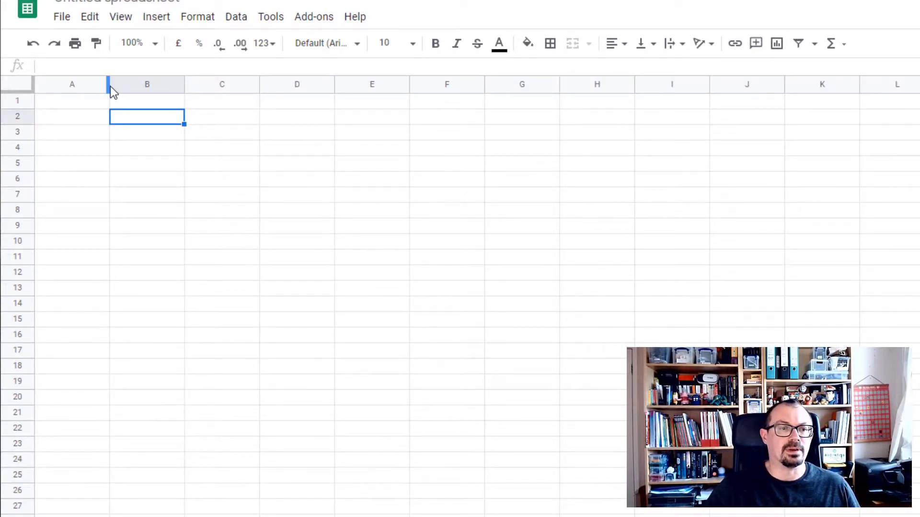
pyautogui.moveTo(108, 84)
pyautogui.mouseDown()
pyautogui.moveTo(186, 84)
pyautogui.moveTo(126, 86)
pyautogui.mouseUp()
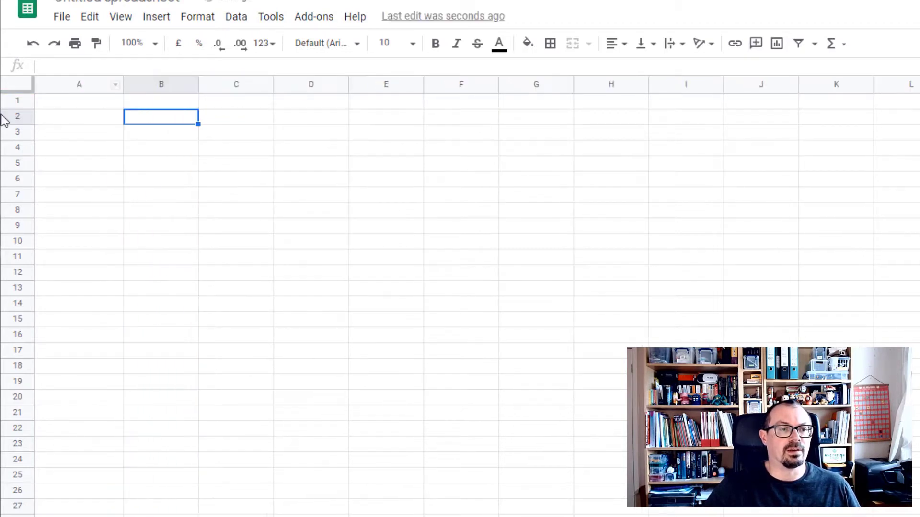
pyautogui.moveTo(15, 108)
pyautogui.mouseDown()
pyautogui.moveTo(13, 119)
pyautogui.moveTo(13, 111)
pyautogui.mouseUp()
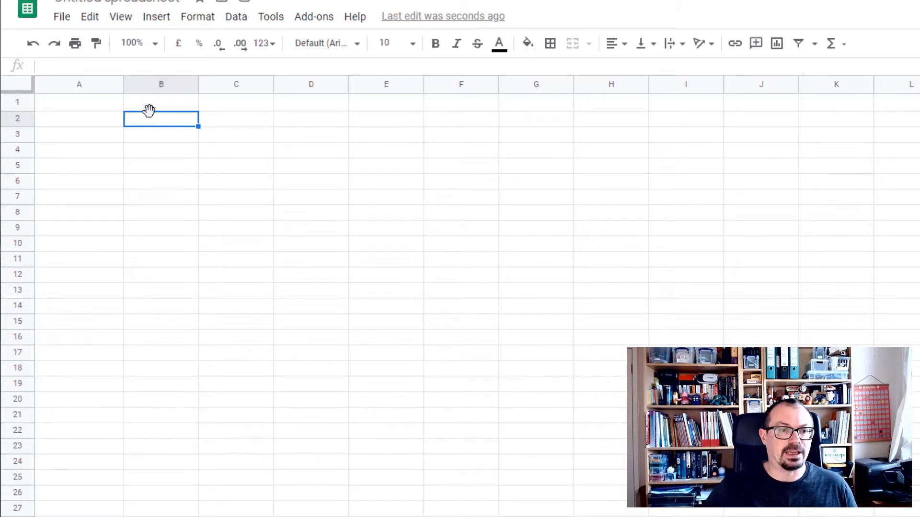
# Step: Enter Monday in cell B1
pyautogui.click(160, 99)
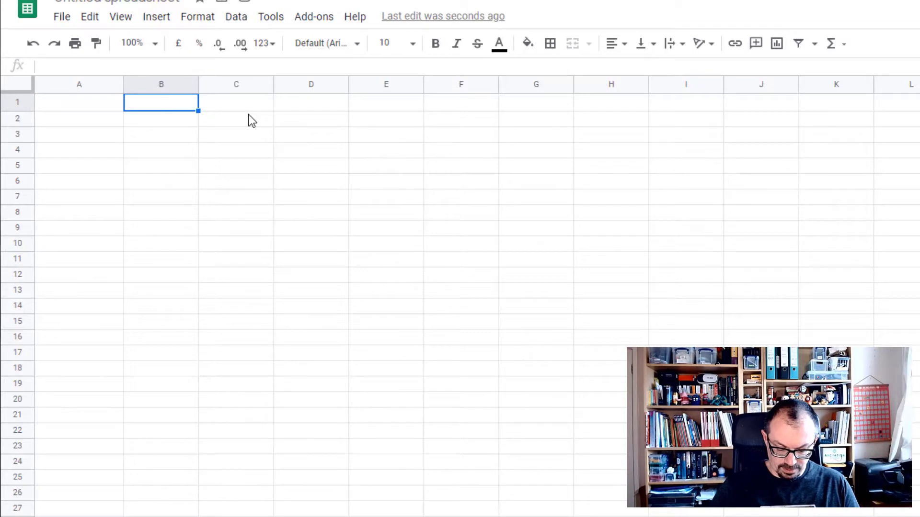
pyautogui.write('Monday')
pyautogui.press('Return')
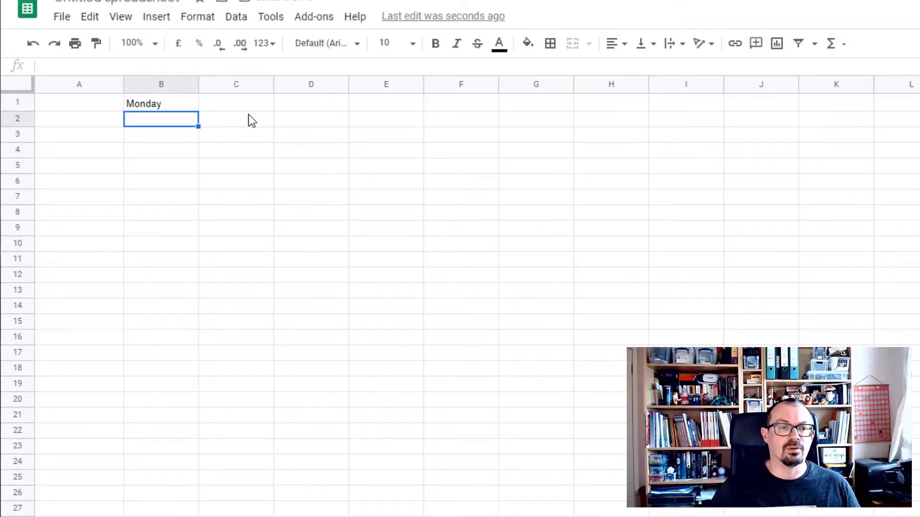
pyautogui.press('Up')
pyautogui.press('Right')
pyautogui.press('Down')
pyautogui.press('Left')
pyautogui.press('Up')
pyautogui.press('Right')
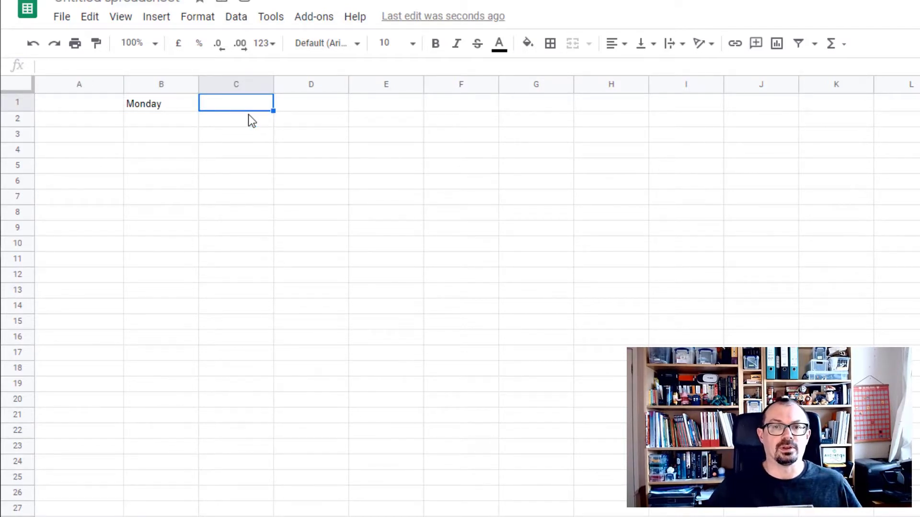
# Step: Autofill the weekdays from Monday in B1 across row 1 to Friday in F1
pyautogui.click(149, 108)
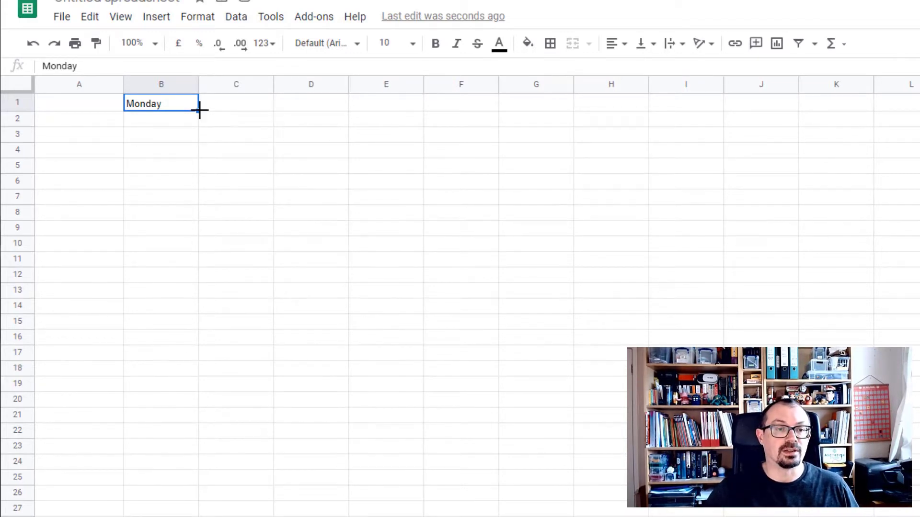
pyautogui.moveTo(200, 109); pyautogui.dragTo(479, 114)
# Step: Enter January in cell B4 and autofill the months across row 4 to December in M4
pyautogui.click(157, 150)
pyautogui.write('J')
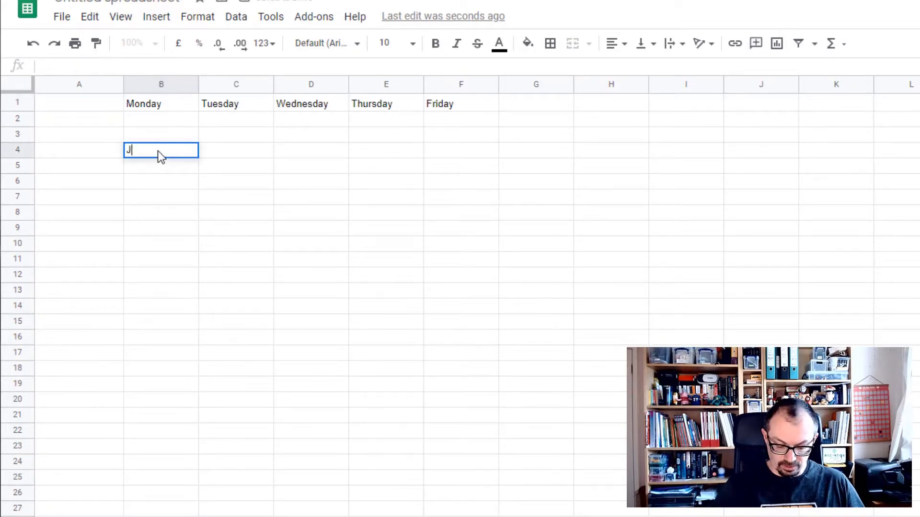
pyautogui.write('anuary')
pyautogui.press('Return')
pyautogui.click(157, 150)
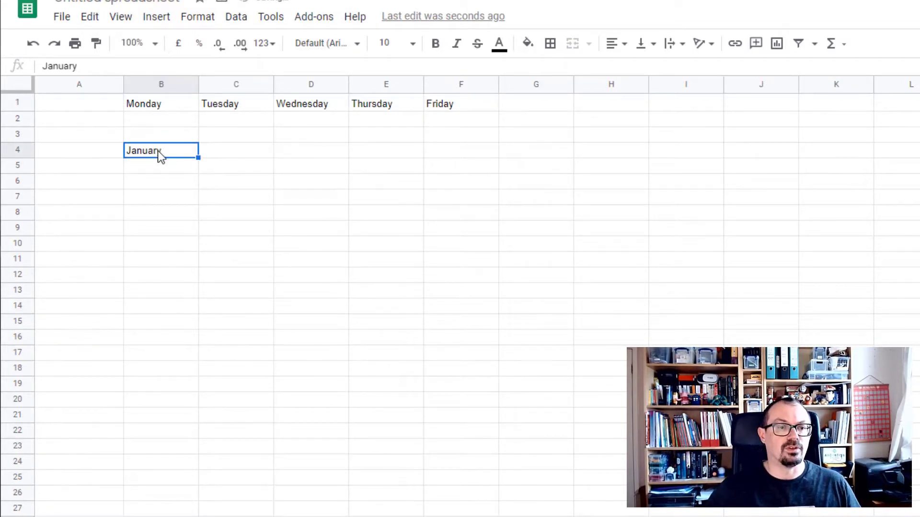
pyautogui.moveTo(199, 158); pyautogui.dragTo(641, 153)
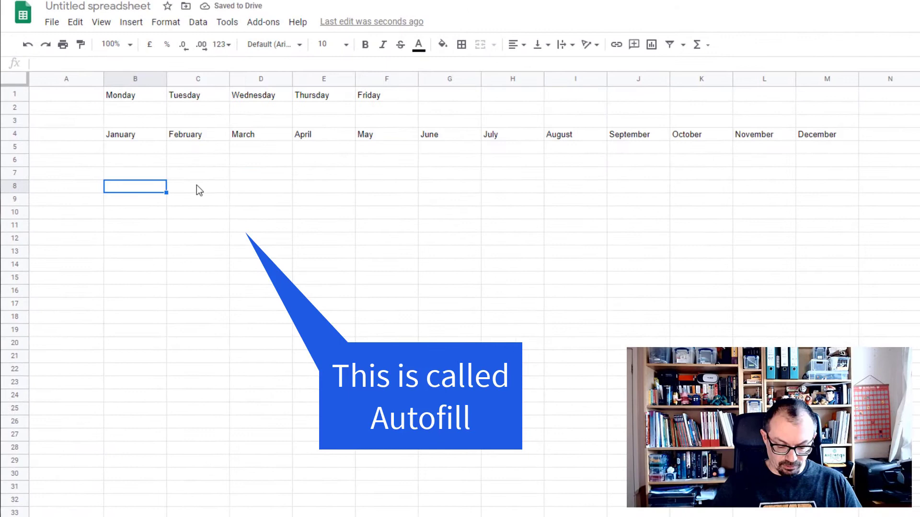
# Step: Enter 0, 10 and 20 in cells B8 to B10 and autofill the number series down column B
pyautogui.write('0')
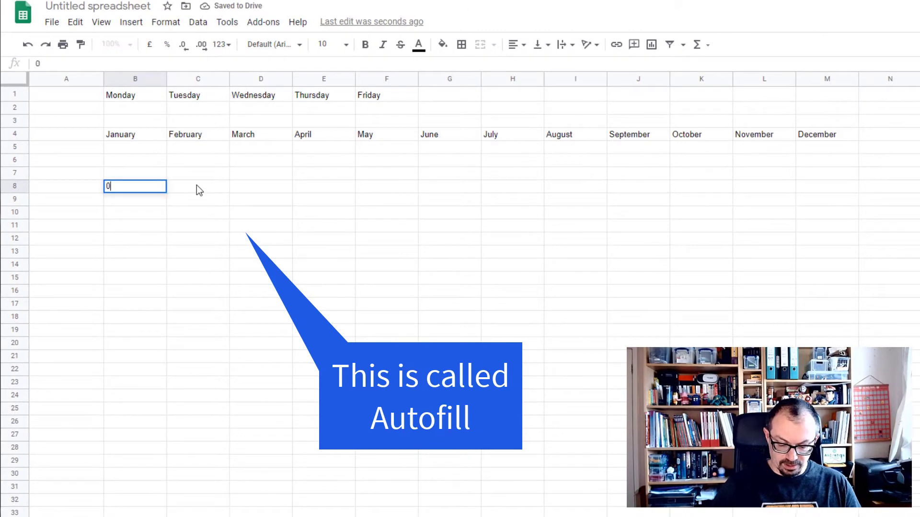
pyautogui.press('Return')
pyautogui.write('10')
pyautogui.press('Return')
pyautogui.write('20')
pyautogui.press('Return')
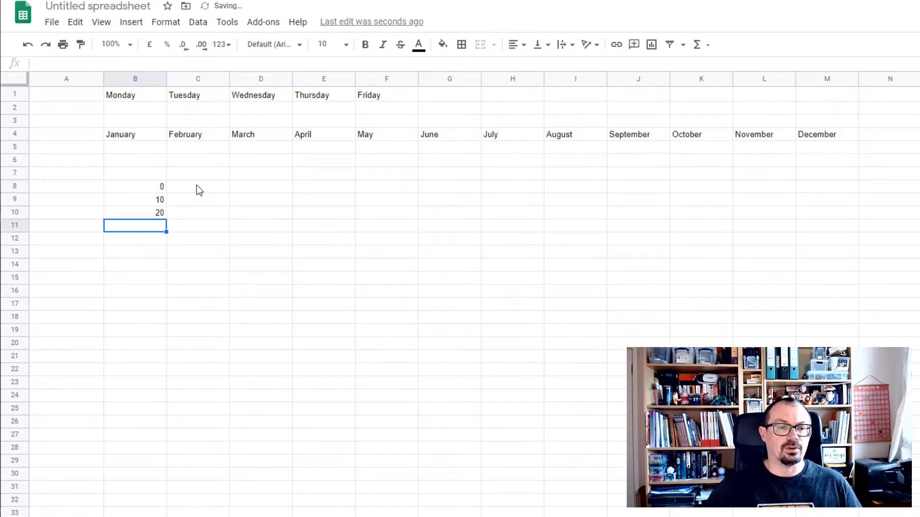
pyautogui.moveTo(153, 189); pyautogui.dragTo(164, 360)
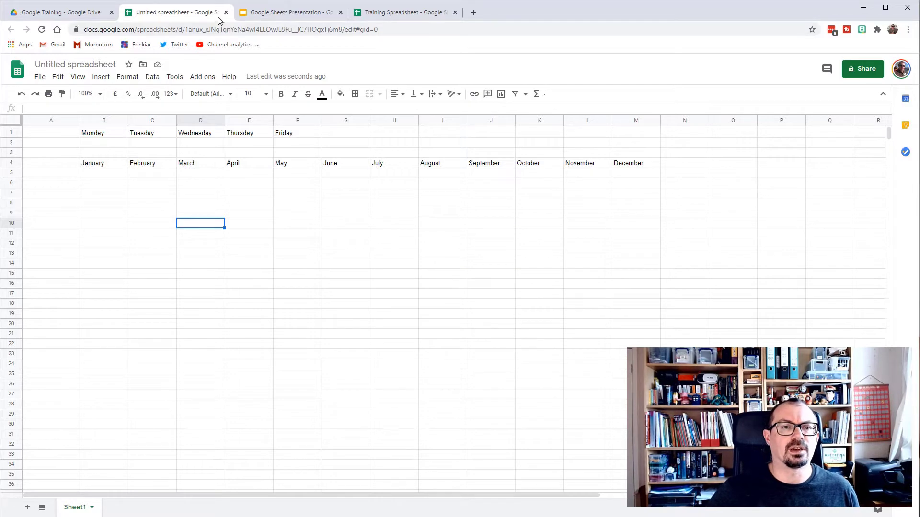
# Step: Switch to the Training Spreadsheet and sort range A1:F15, treated as having a header row, by size in cm from Z to A
pyautogui.click(392, 14)
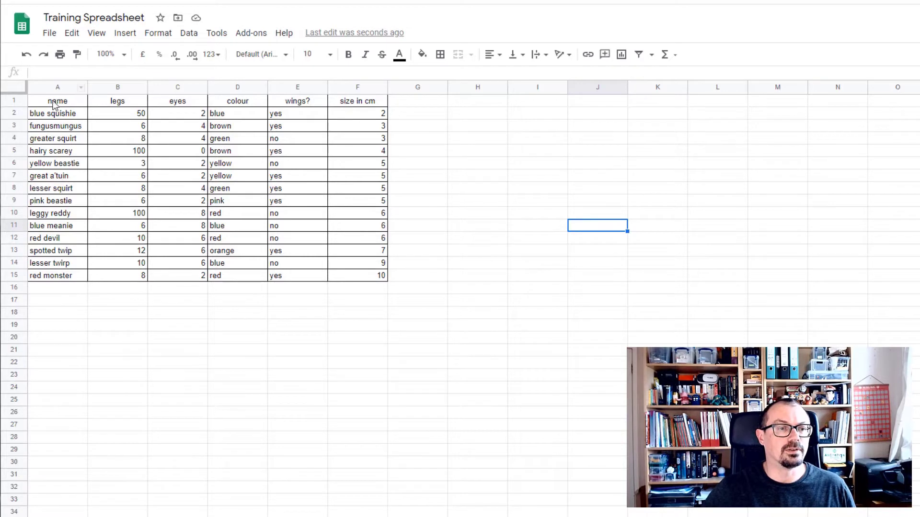
pyautogui.moveTo(56, 103); pyautogui.dragTo(375, 281)
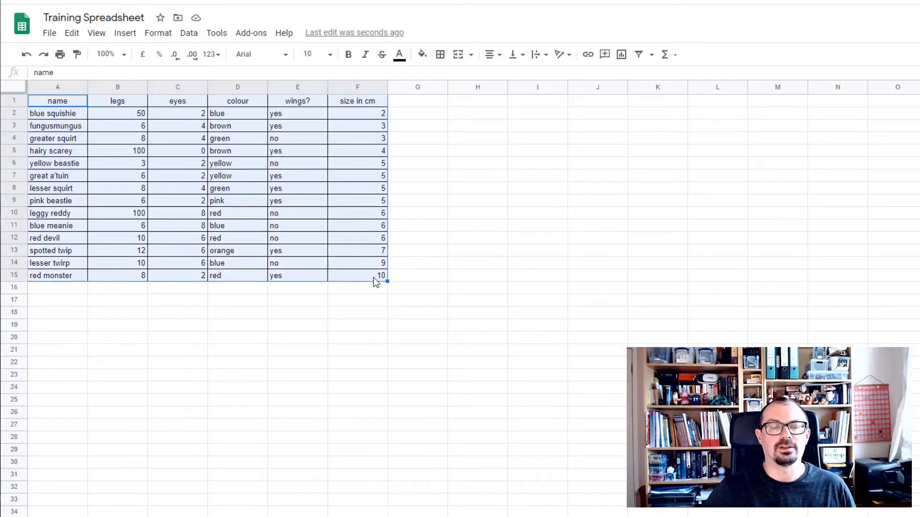
pyautogui.click(189, 33)
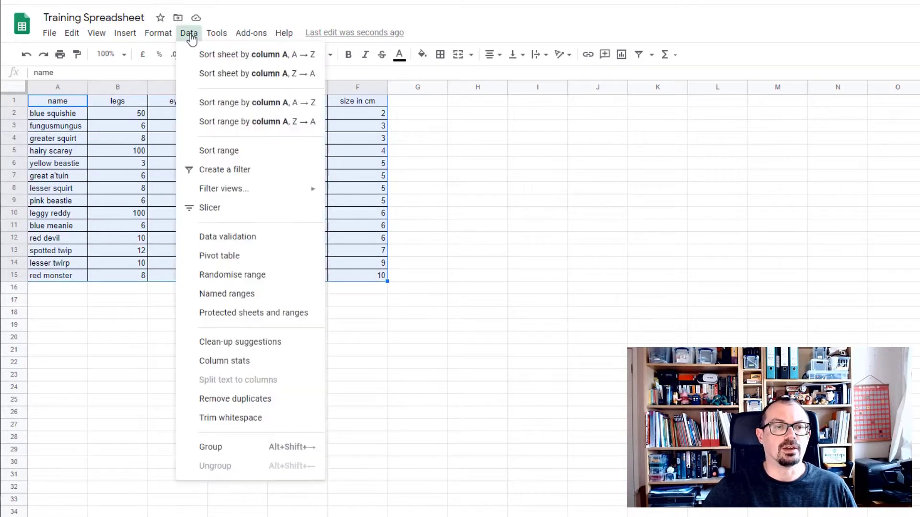
pyautogui.click(226, 150)
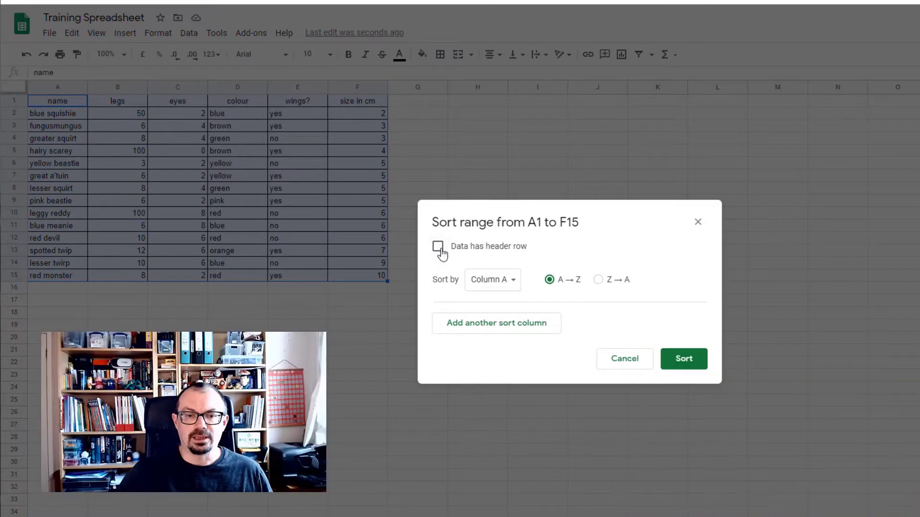
pyautogui.click(437, 247)
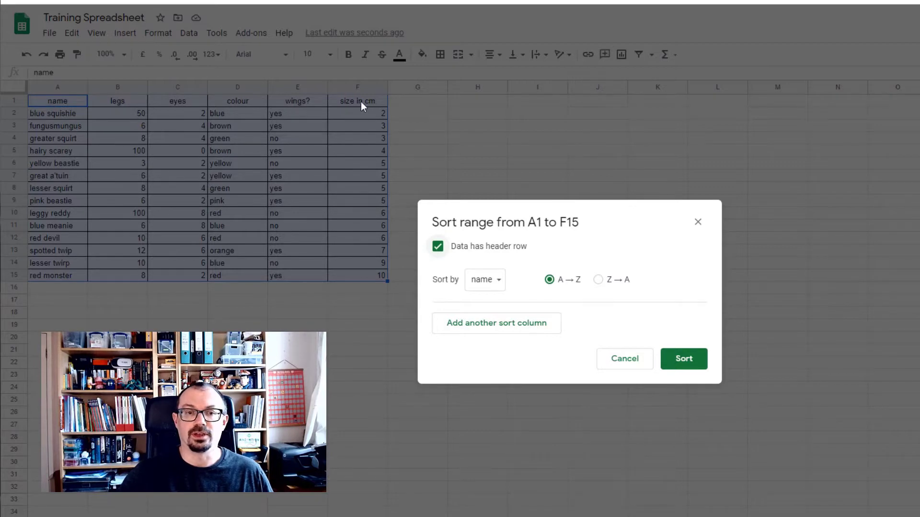
pyautogui.click(497, 281)
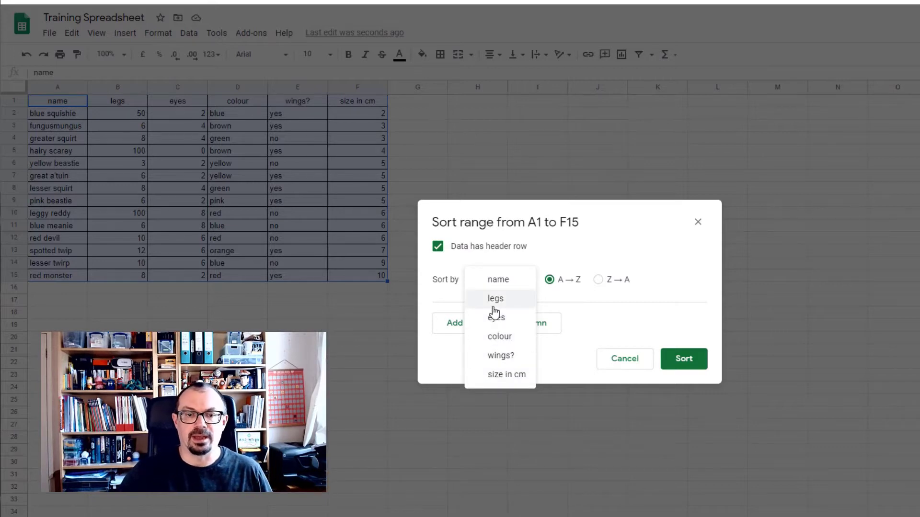
pyautogui.click(503, 375)
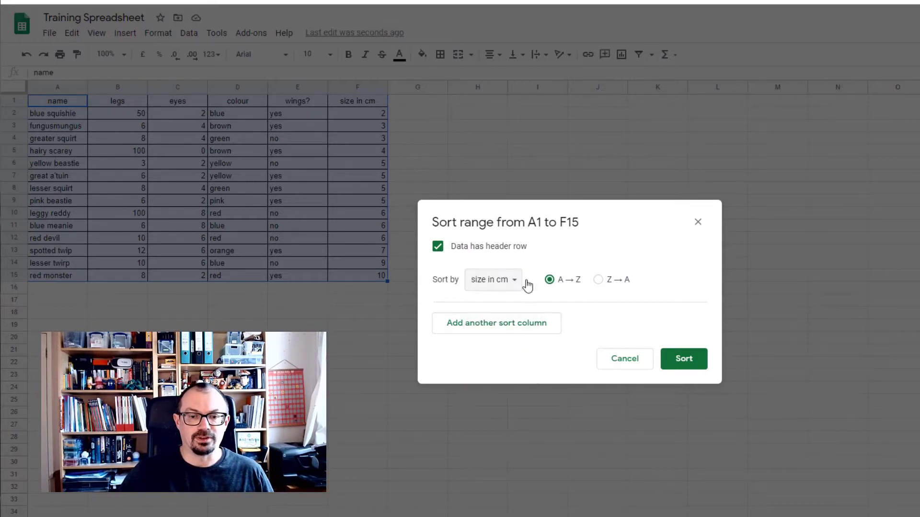
pyautogui.click(598, 280)
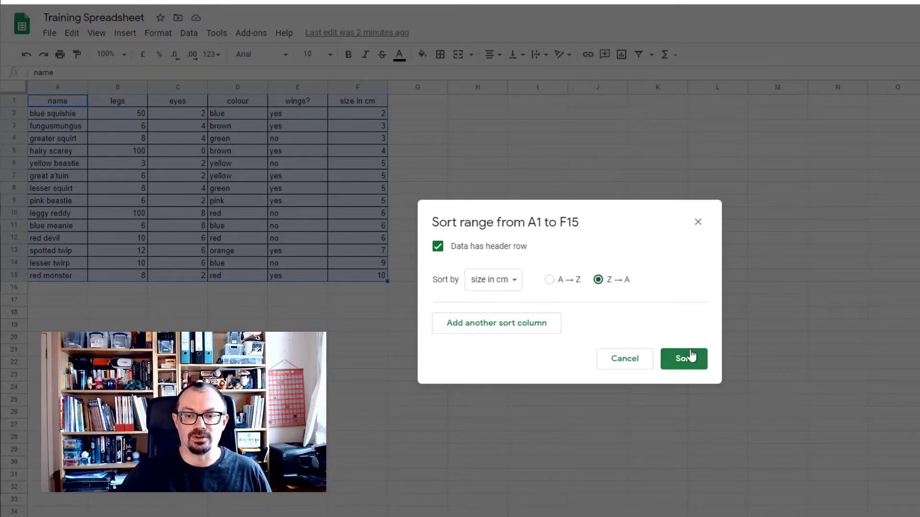
pyautogui.click(684, 359)
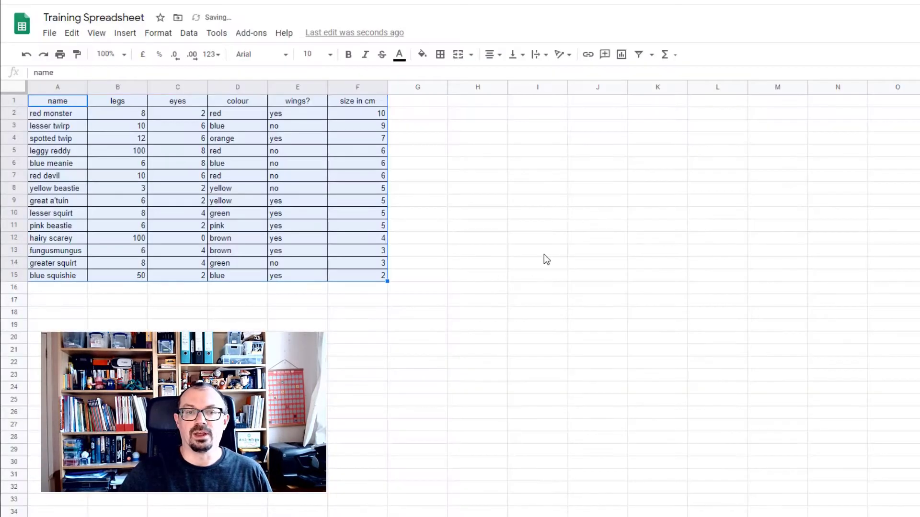
# Step: Sort range A1:F15, treated as having a header row, by legs from A to Z
pyautogui.moveTo(53, 101); pyautogui.dragTo(353, 273)
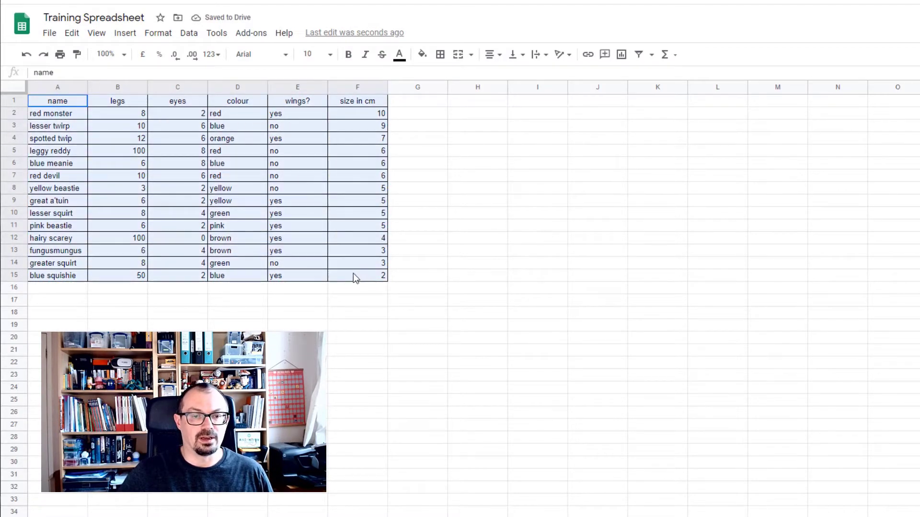
pyautogui.click(188, 32)
pyautogui.click(228, 154)
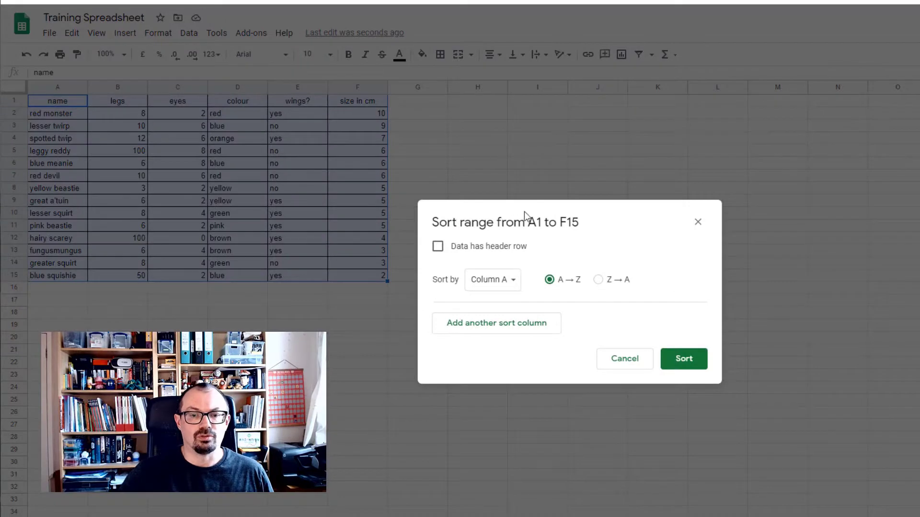
pyautogui.click(437, 247)
pyautogui.click(495, 285)
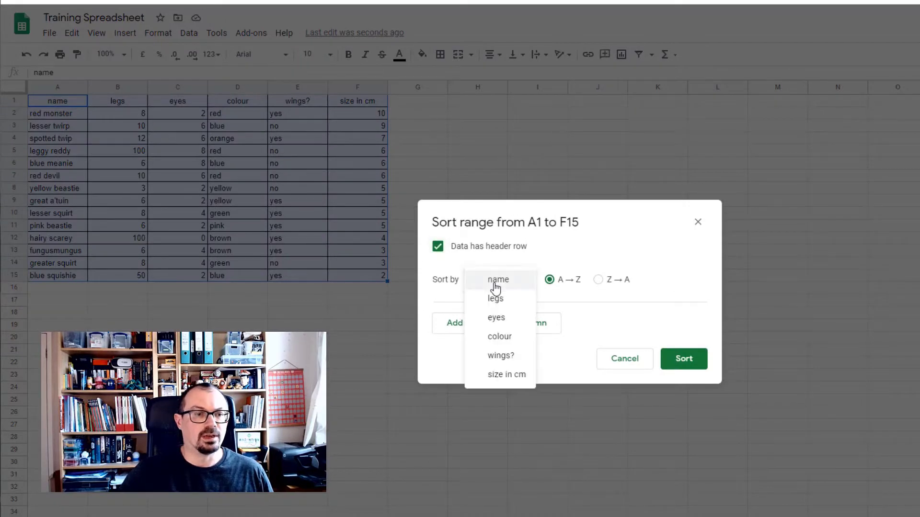
pyautogui.click(508, 301)
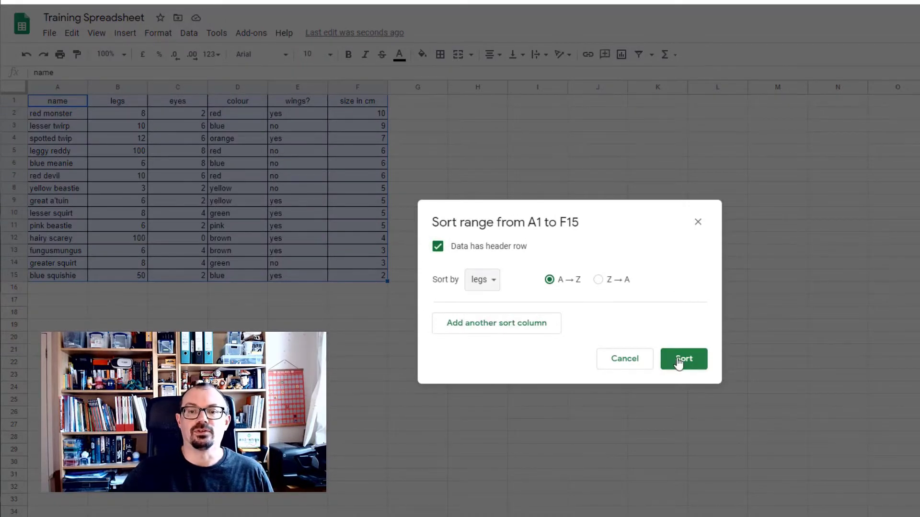
pyautogui.click(679, 360)
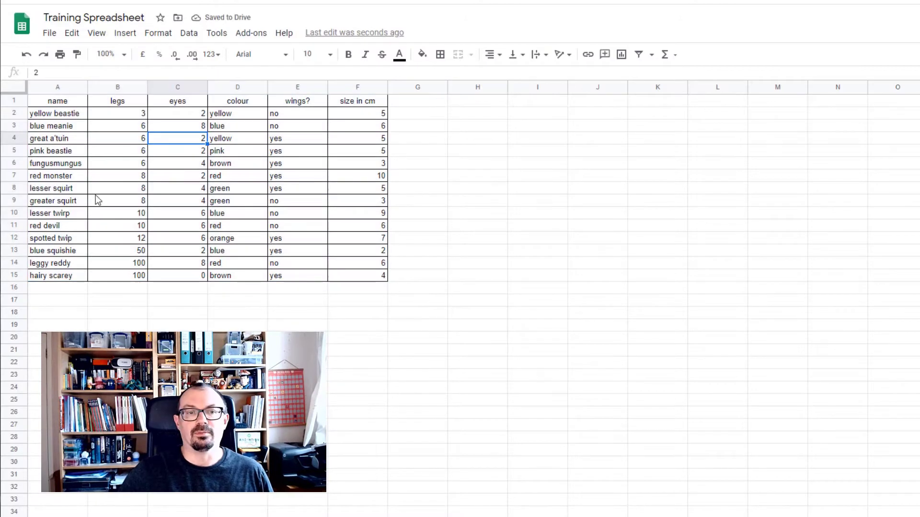
pyautogui.click(525, 176)
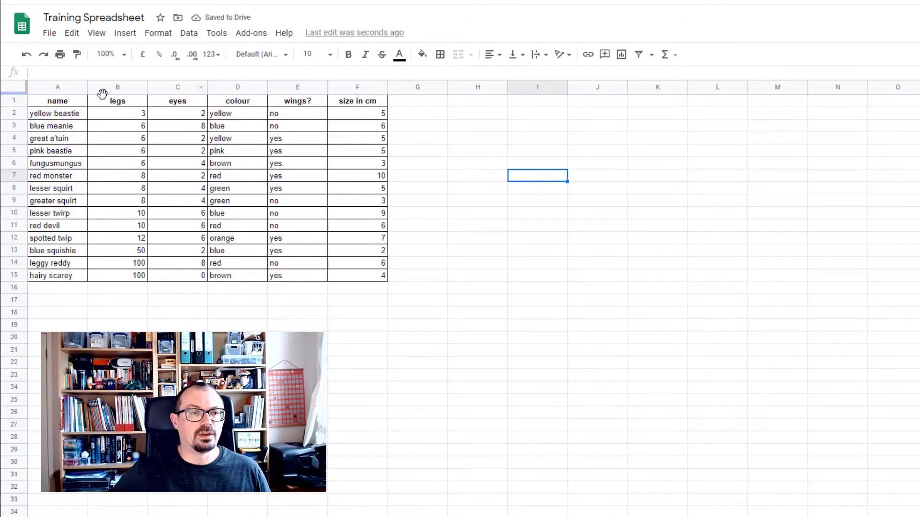
# Step: Create a filter over the creature table in A1:F15
pyautogui.moveTo(54, 101); pyautogui.dragTo(376, 273)
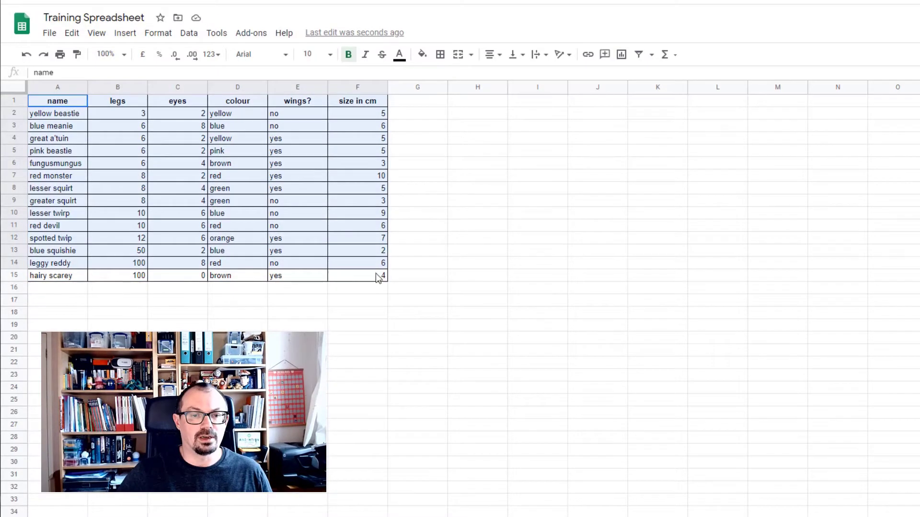
pyautogui.click(638, 56)
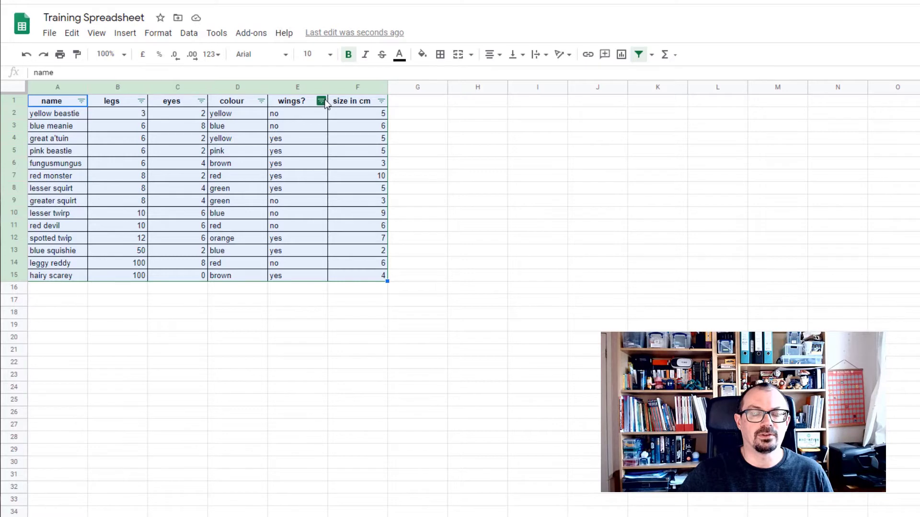
# Step: Filter the creature table's colour column by values with every colour deselected
pyautogui.click(261, 101)
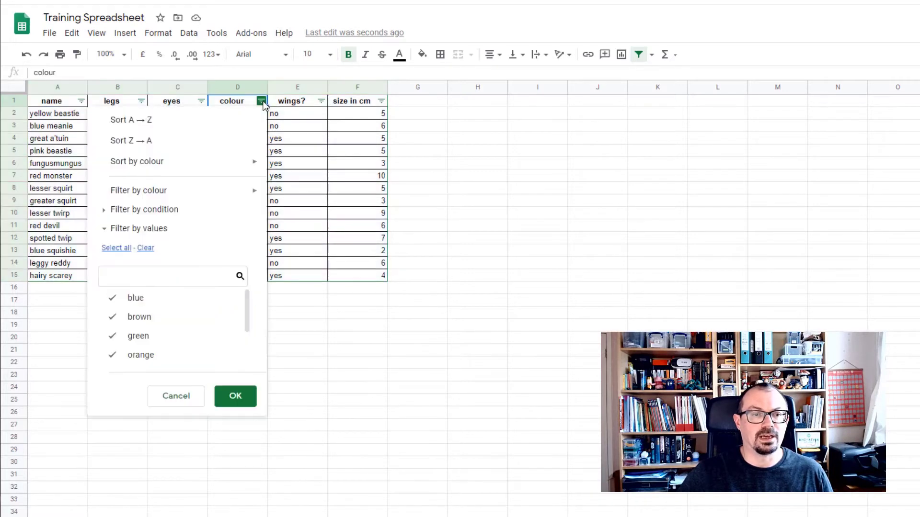
pyautogui.moveTo(247, 297)
pyautogui.mouseDown()
pyautogui.moveTo(251, 339)
pyautogui.moveTo(239, 284)
pyautogui.mouseUp()
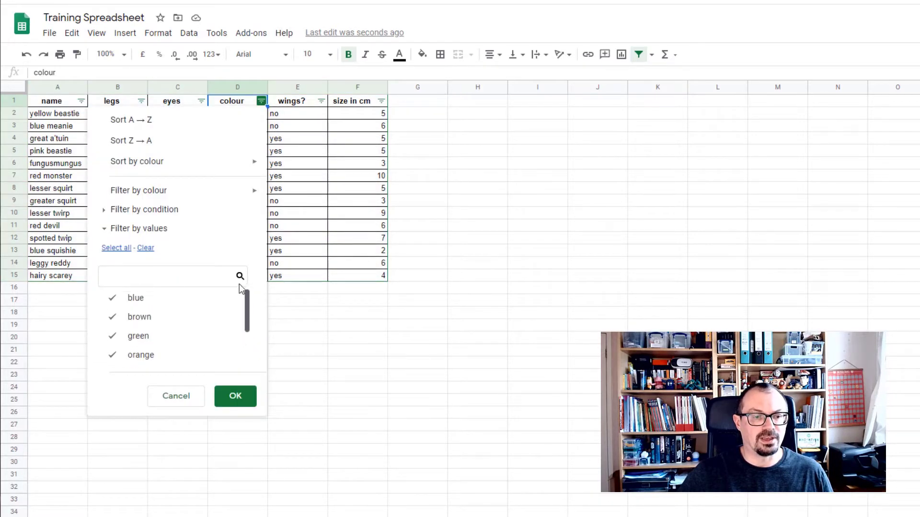
pyautogui.click(139, 298)
pyautogui.click(139, 317)
pyautogui.scroll(-2, 144, 333)
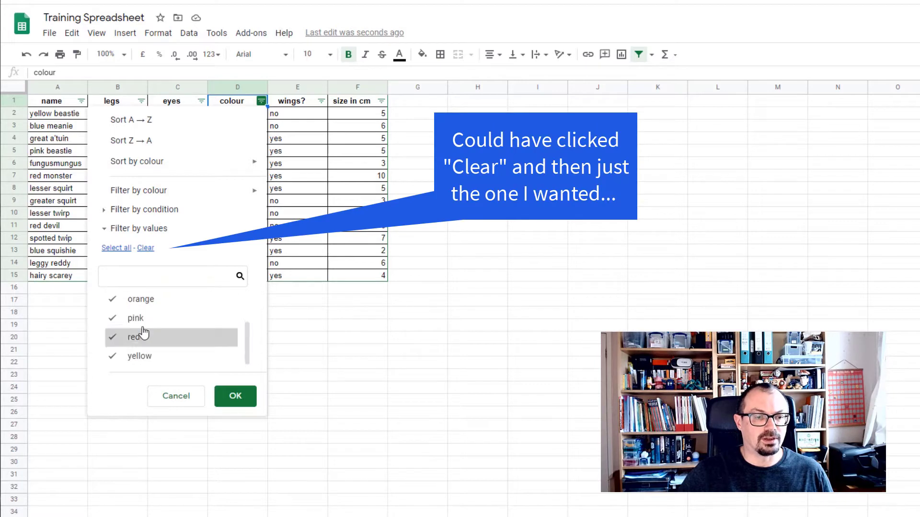
pyautogui.scroll(2, 143, 323)
pyautogui.click(139, 317)
pyautogui.click(139, 337)
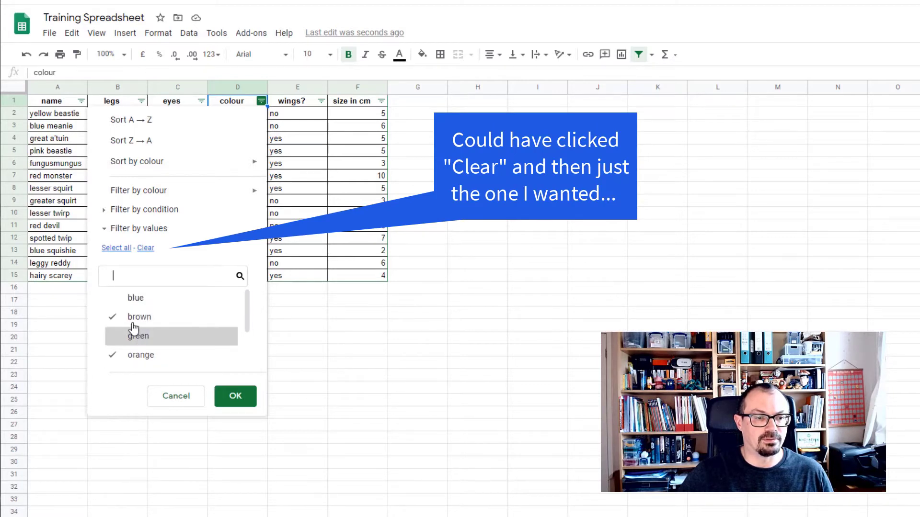
pyautogui.scroll(-2, 138, 331)
pyautogui.click(139, 299)
pyautogui.click(137, 319)
pyautogui.click(136, 337)
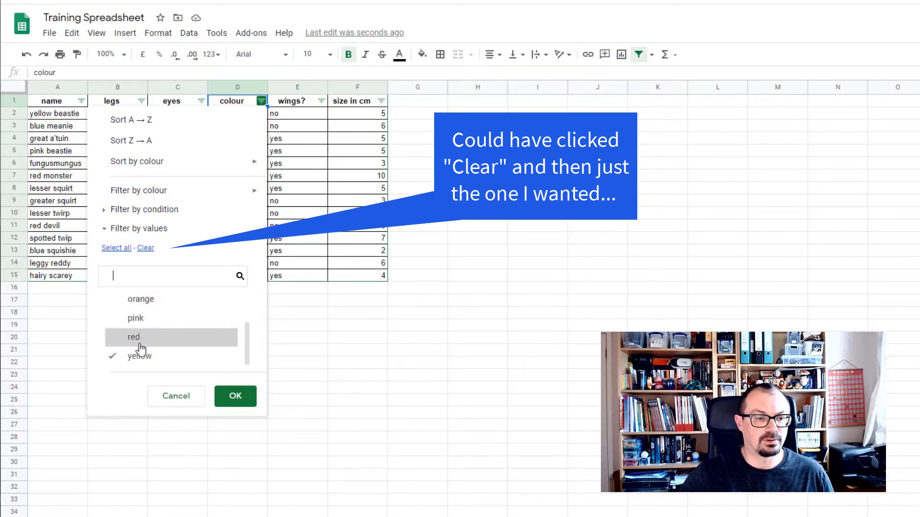
pyautogui.click(236, 396)
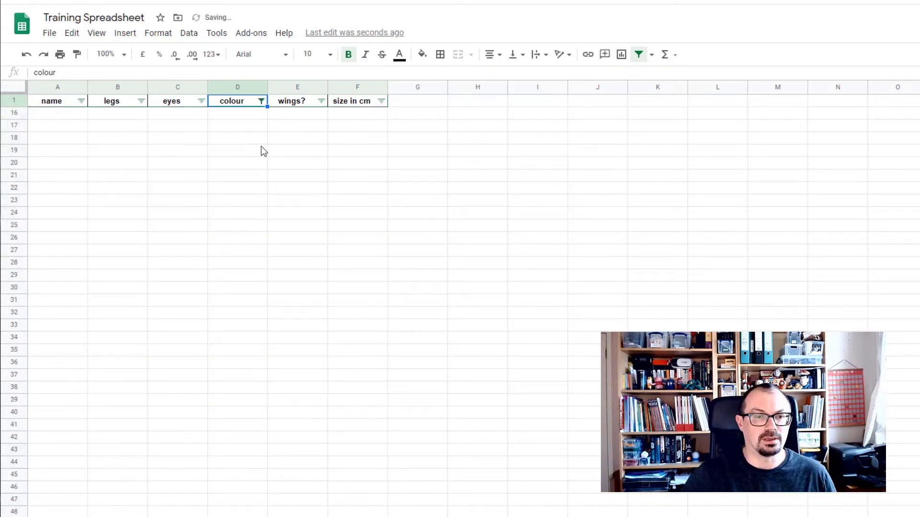
# Step: Reset the colour column's filter so that all colour values are selected again
pyautogui.click(263, 104)
pyautogui.click(114, 248)
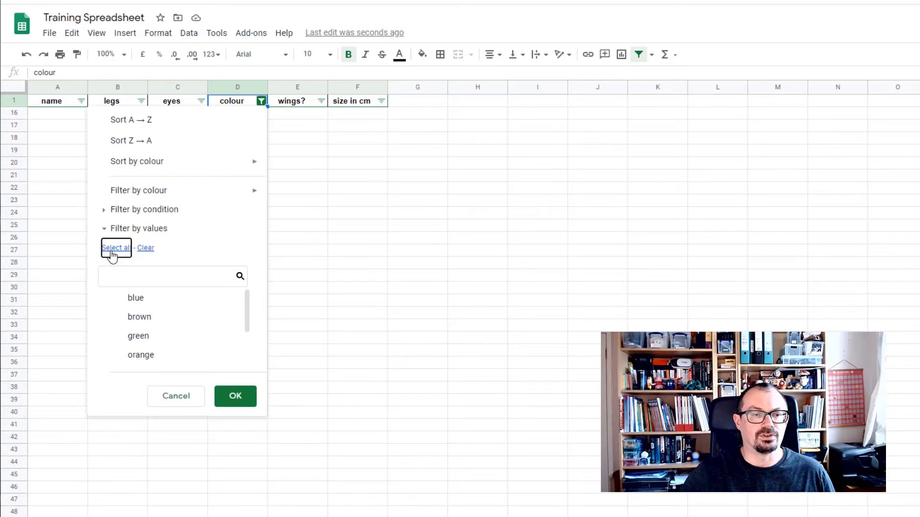
pyautogui.scroll(-2, 123, 338)
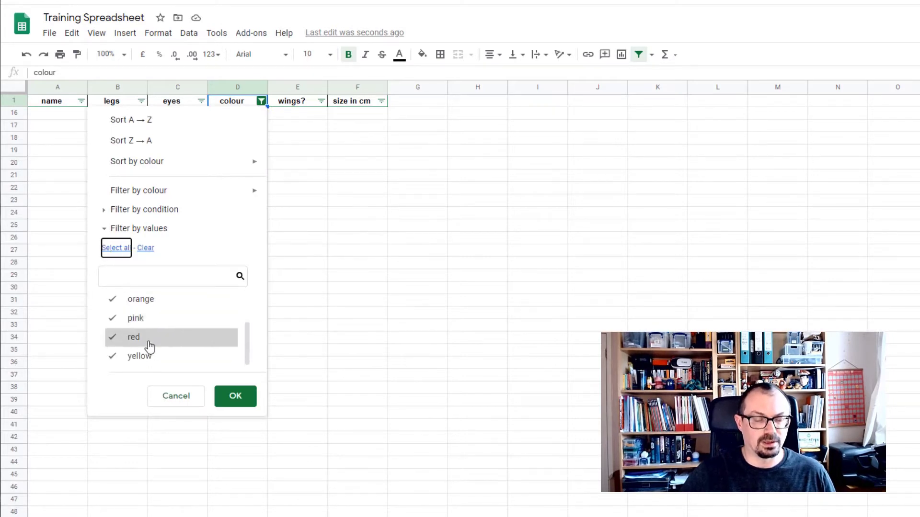
pyautogui.click(235, 397)
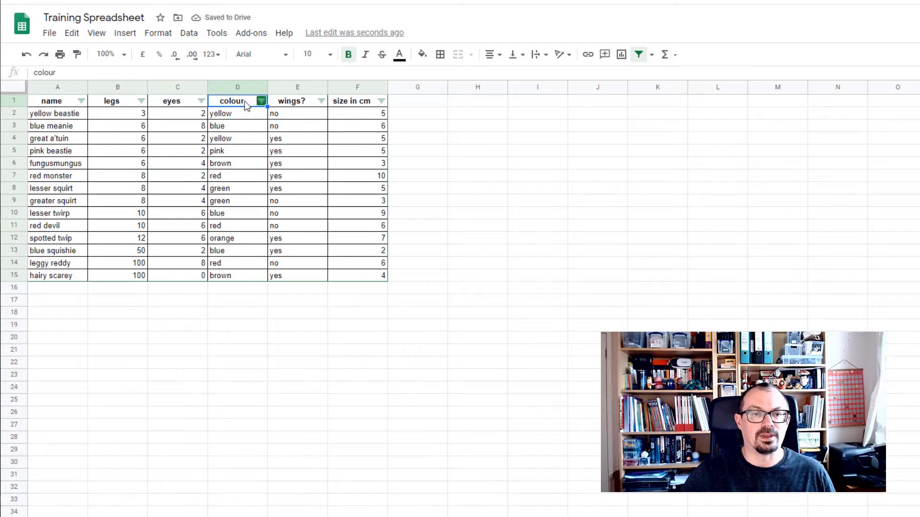
# Step: Filter the wings? column by values to show only the creatures marked yes
pyautogui.click(321, 101)
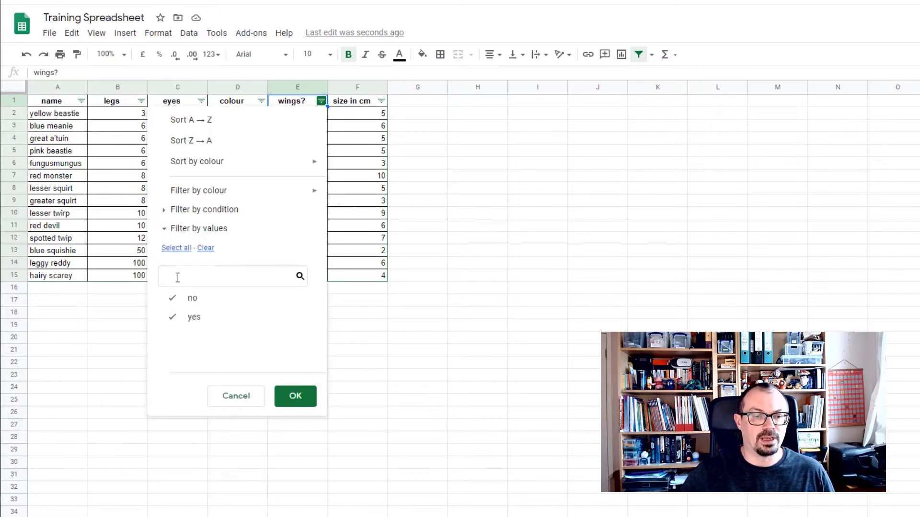
pyautogui.click(172, 299)
pyautogui.click(298, 396)
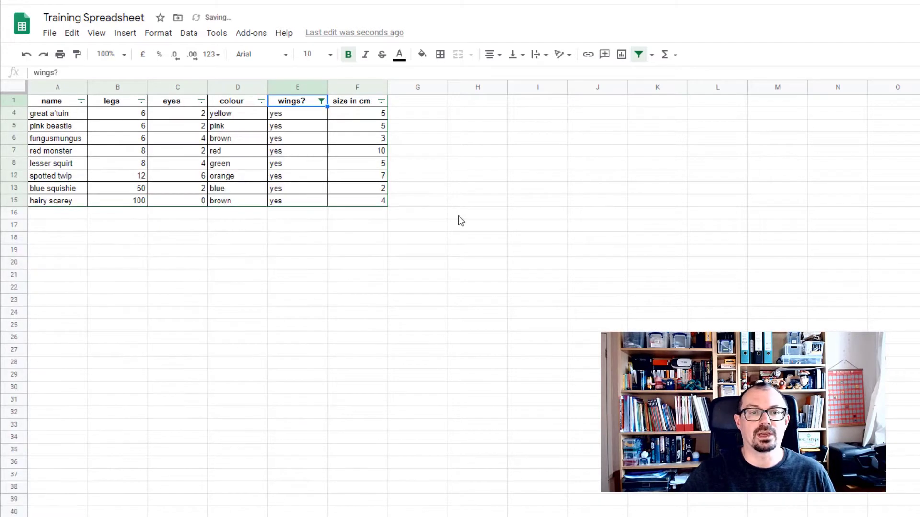
# Step: Change the wings? column's filter to show only the creatures marked no
pyautogui.click(321, 102)
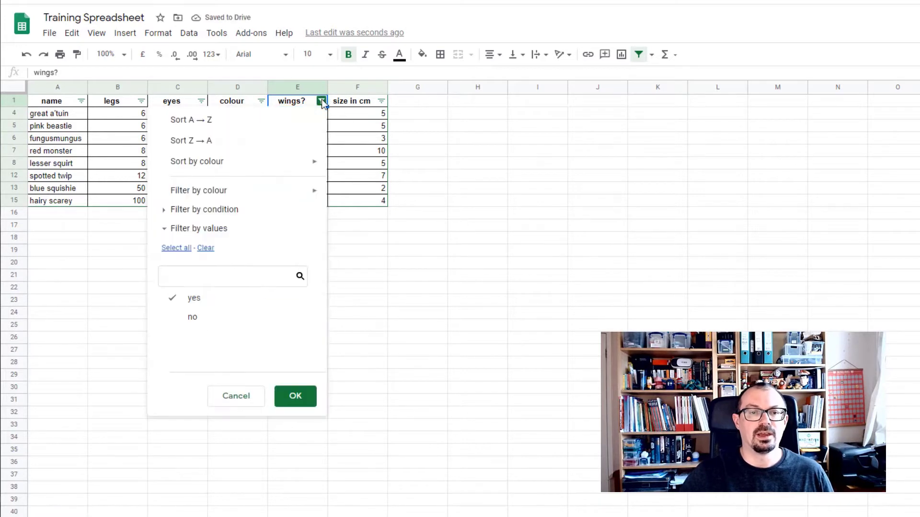
pyautogui.click(194, 317)
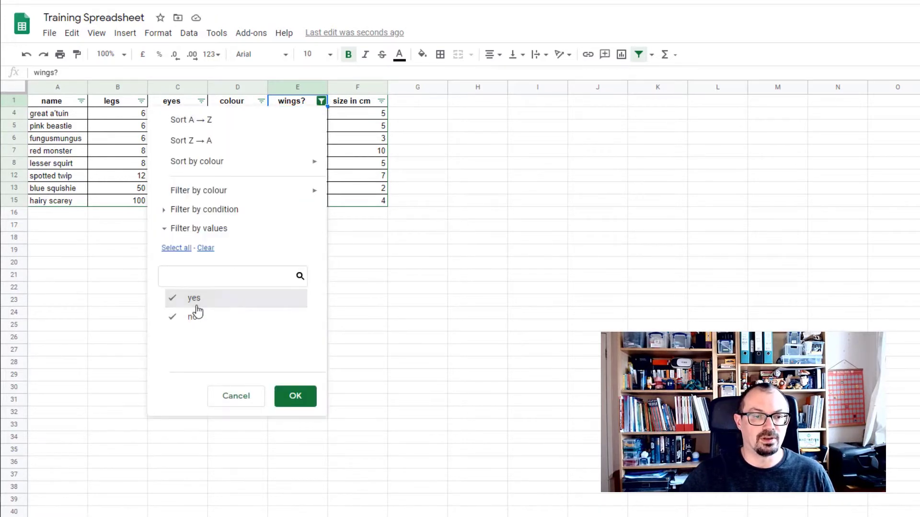
pyautogui.click(194, 302)
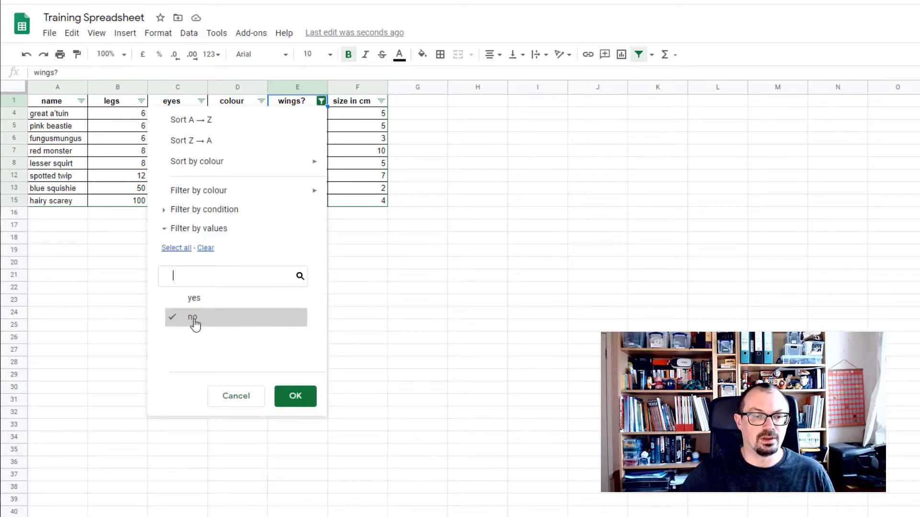
pyautogui.click(295, 398)
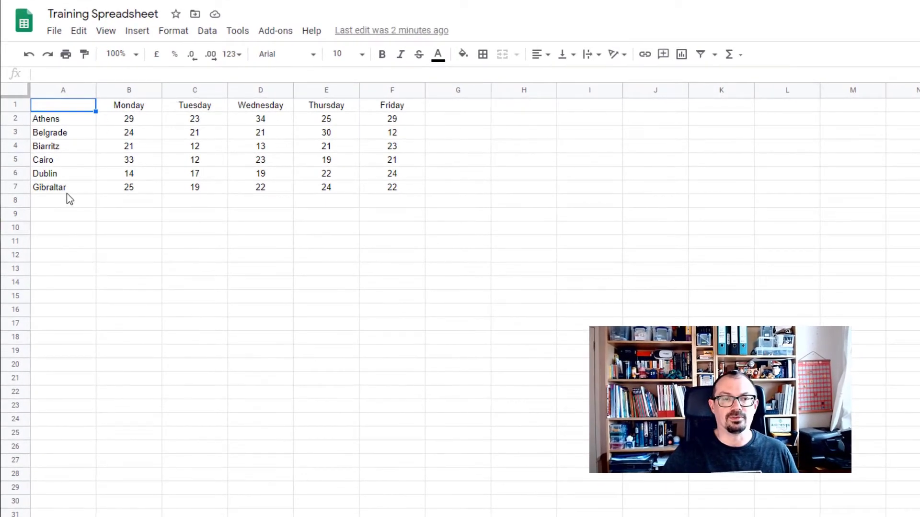
# Step: Calculate Athens' Monday-to-Friday average in cell G2 of the weather basic sheet with =AVERAGE(B2:F2)
pyautogui.click(123, 206)
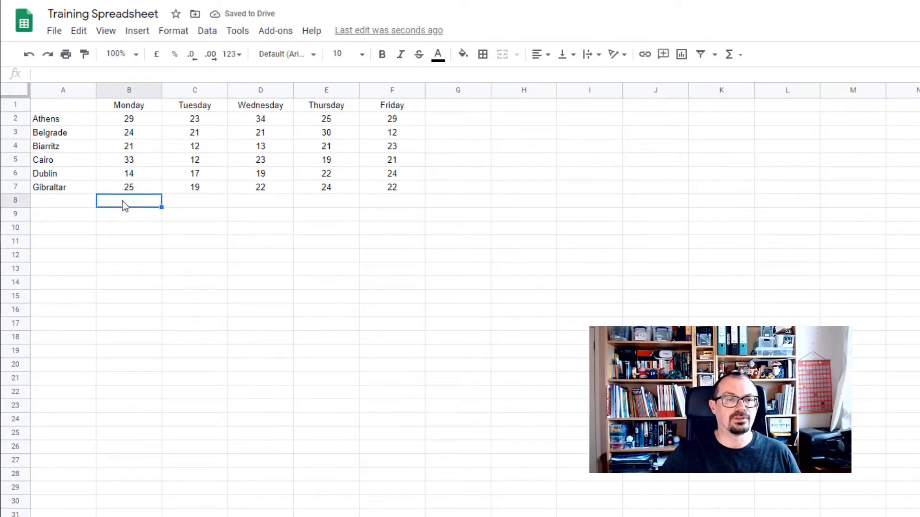
pyautogui.click(460, 123)
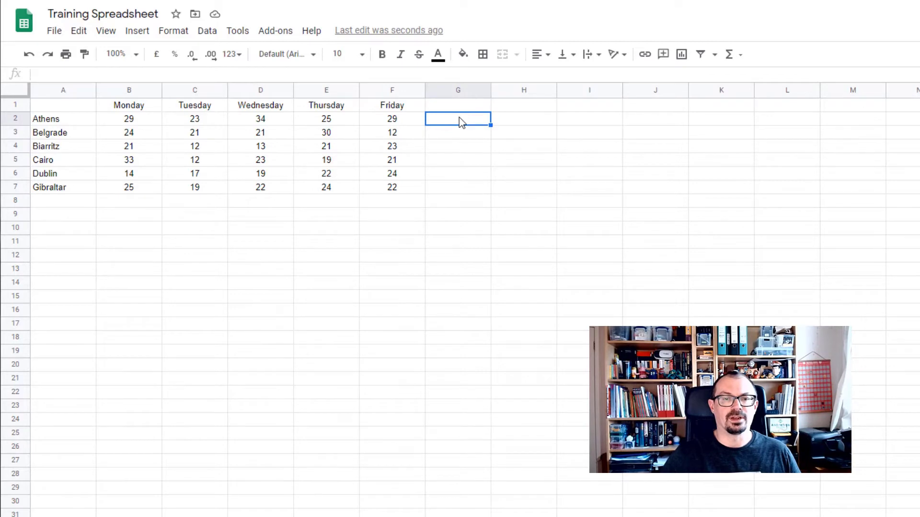
pyautogui.click(740, 55)
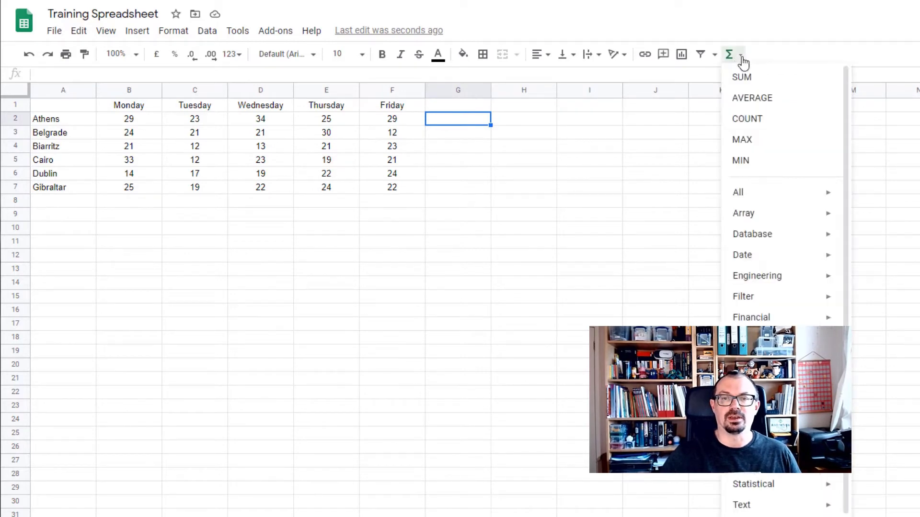
pyautogui.click(754, 101)
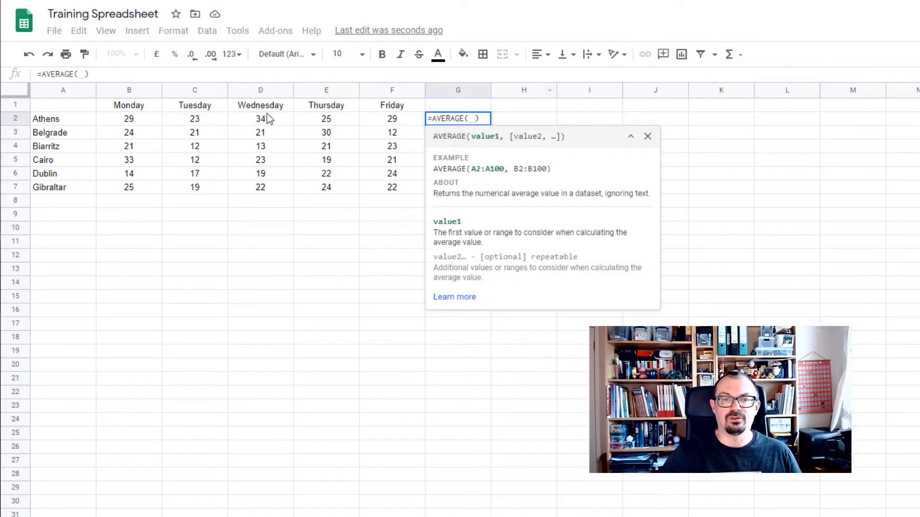
pyautogui.moveTo(127, 122); pyautogui.dragTo(390, 127)
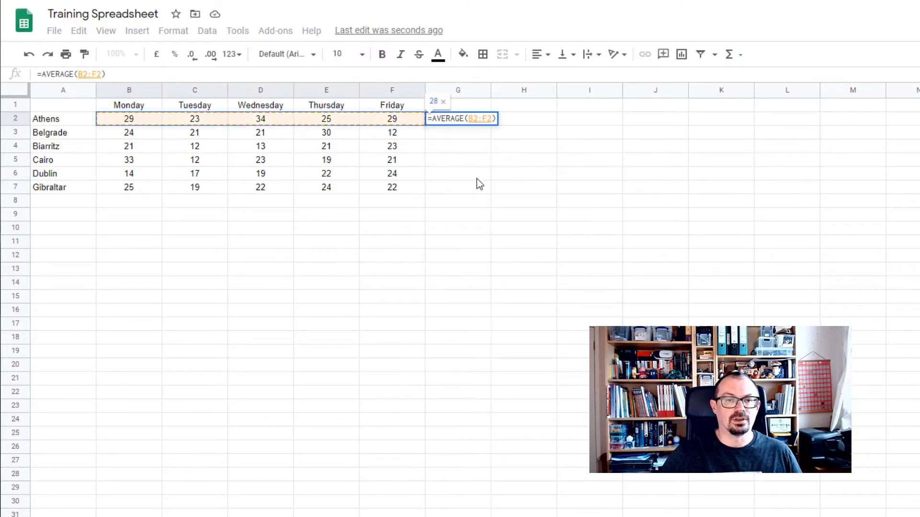
pyautogui.press('Return')
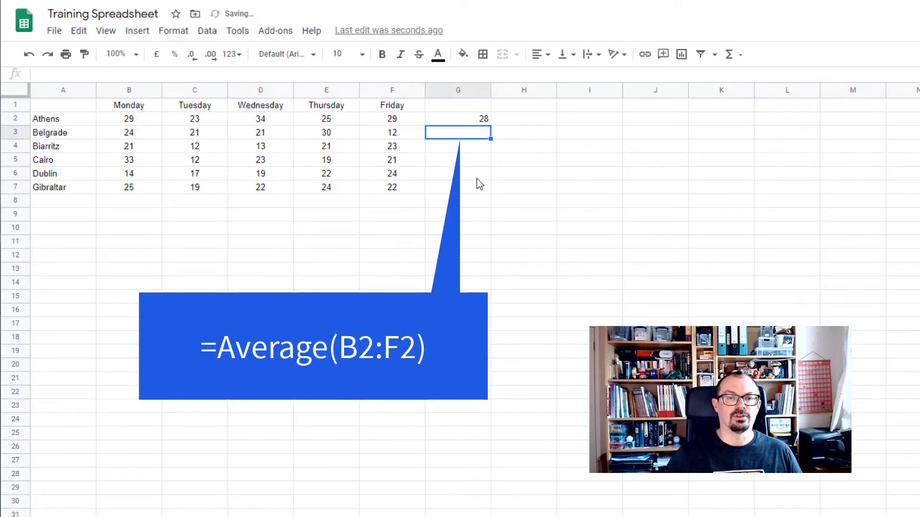
# Step: Autofill the average formula from G2 down to G7 for the remaining cities
pyautogui.click(470, 121)
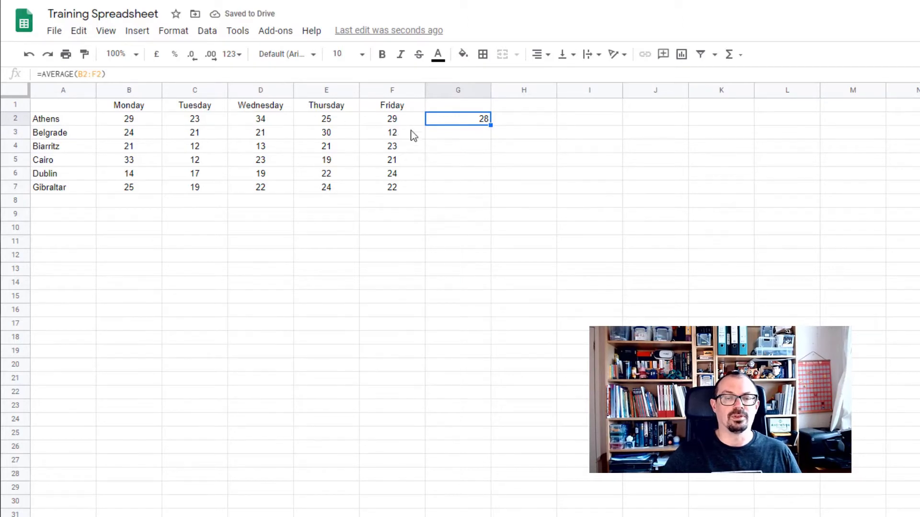
pyautogui.click(467, 134)
pyautogui.click(468, 148)
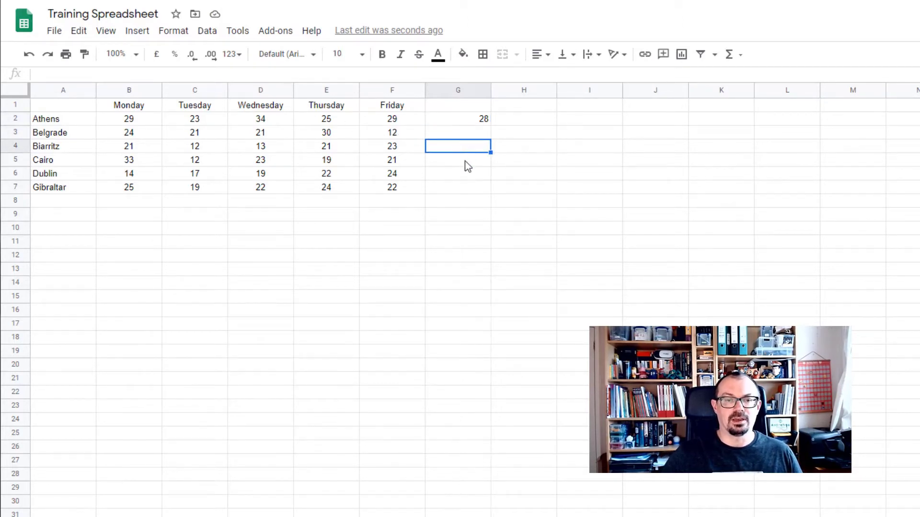
pyautogui.click(467, 163)
pyautogui.click(465, 175)
pyautogui.click(465, 187)
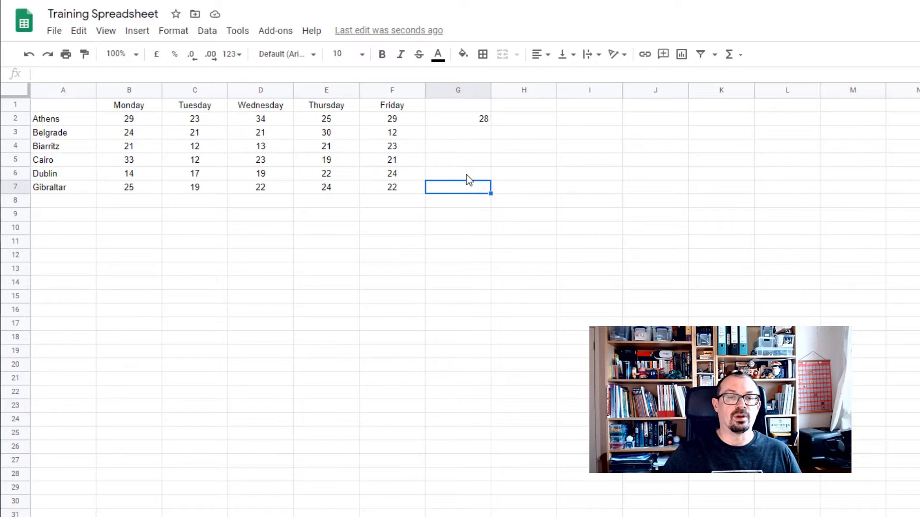
pyautogui.click(466, 120)
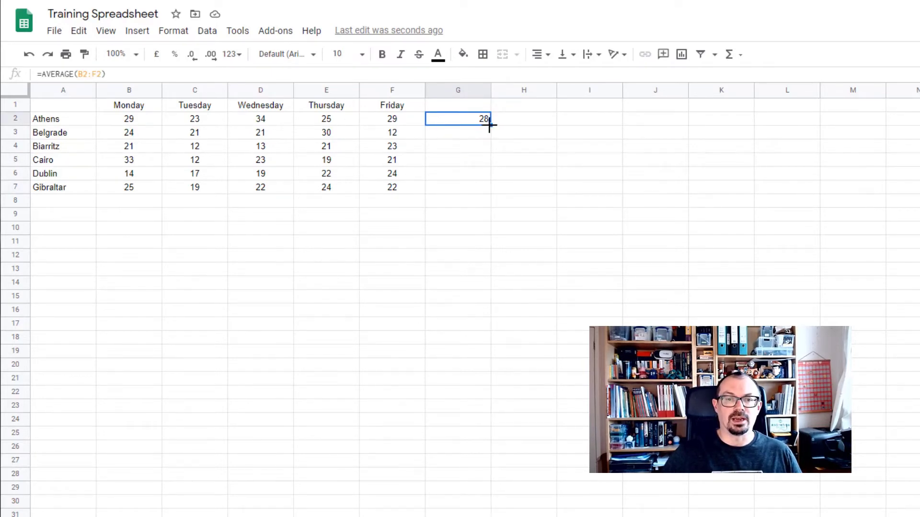
pyautogui.moveTo(489, 125); pyautogui.dragTo(482, 188)
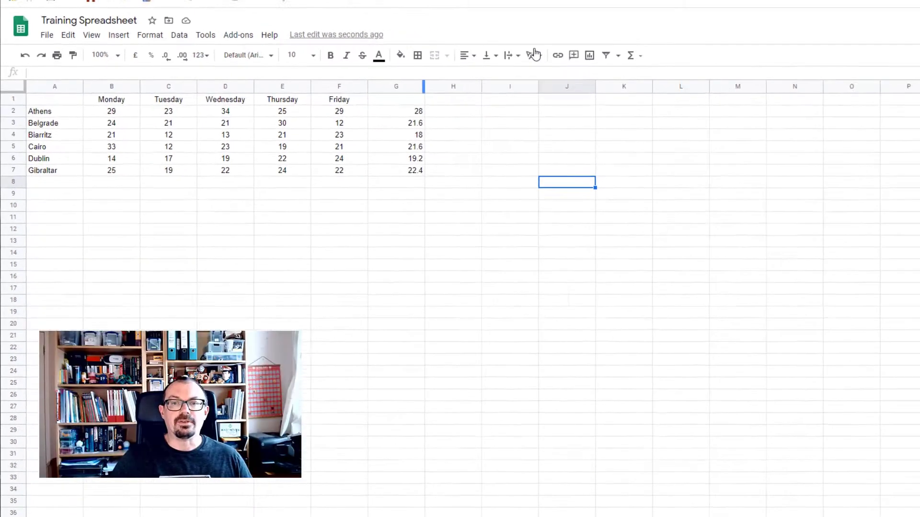
pyautogui.click(595, 59)
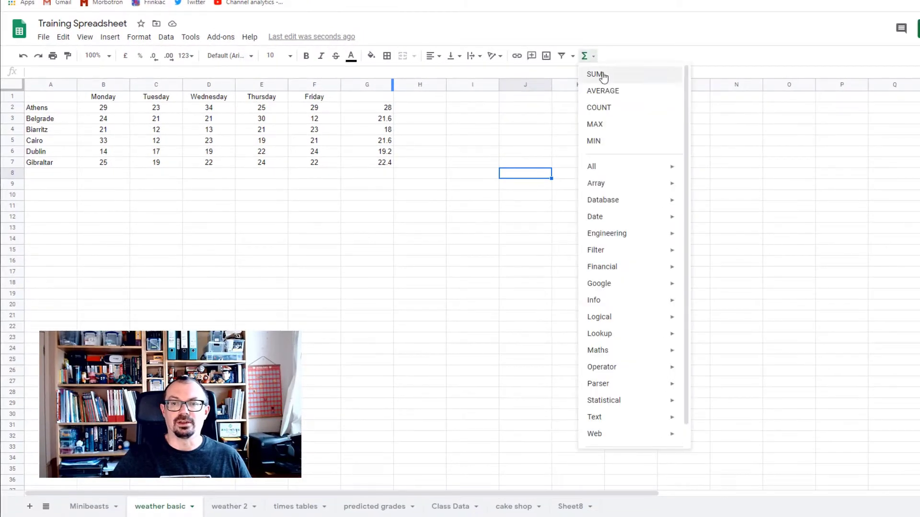
pyautogui.moveTo(622, 166)
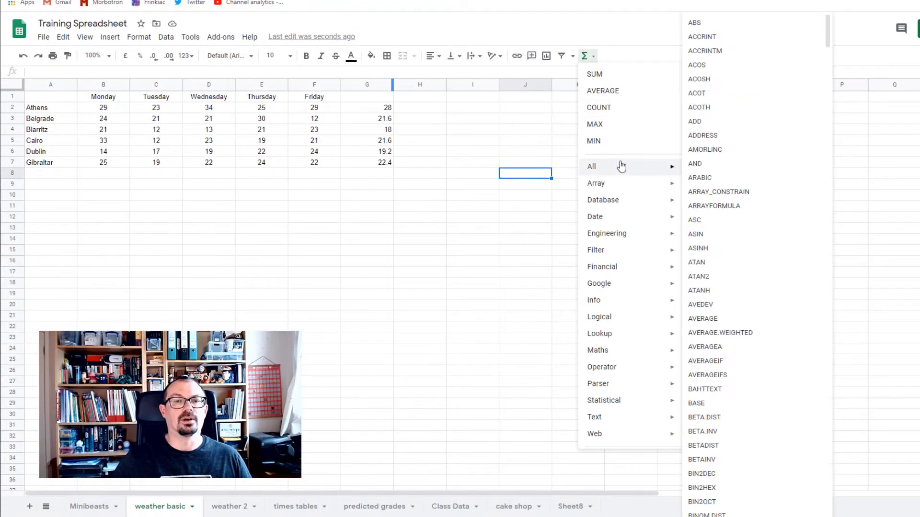
pyautogui.moveTo(616, 259)
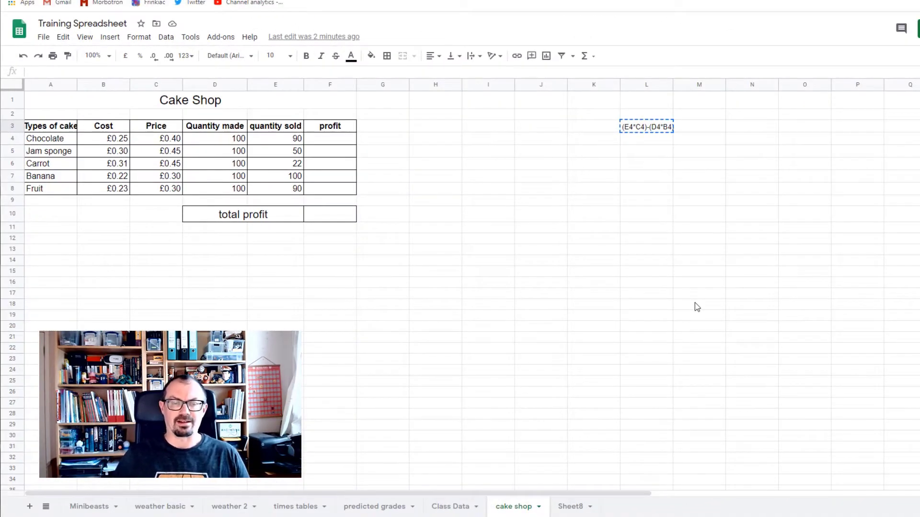
# Step: Calculate the Chocolate cake's profit in F4 of the cake shop sheet with =(C4*E4)-(D4*B4)
pyautogui.click(326, 139)
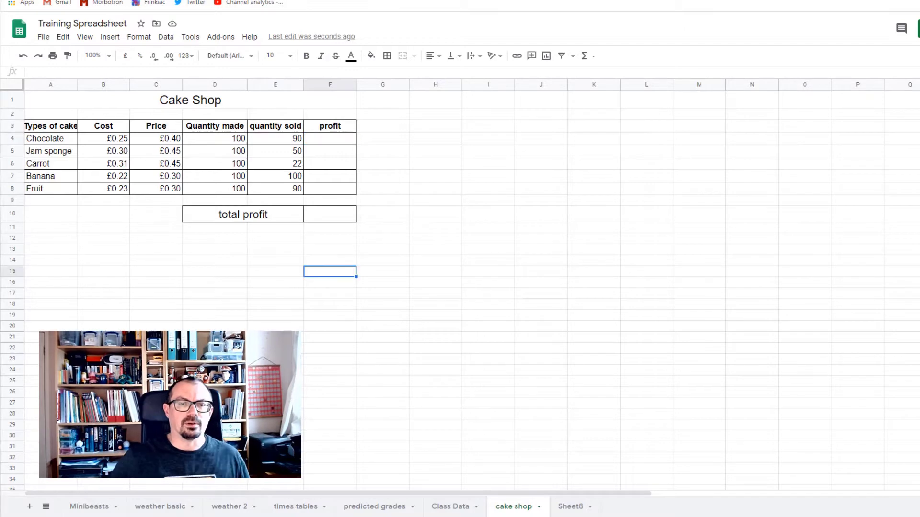
pyautogui.click(314, 140)
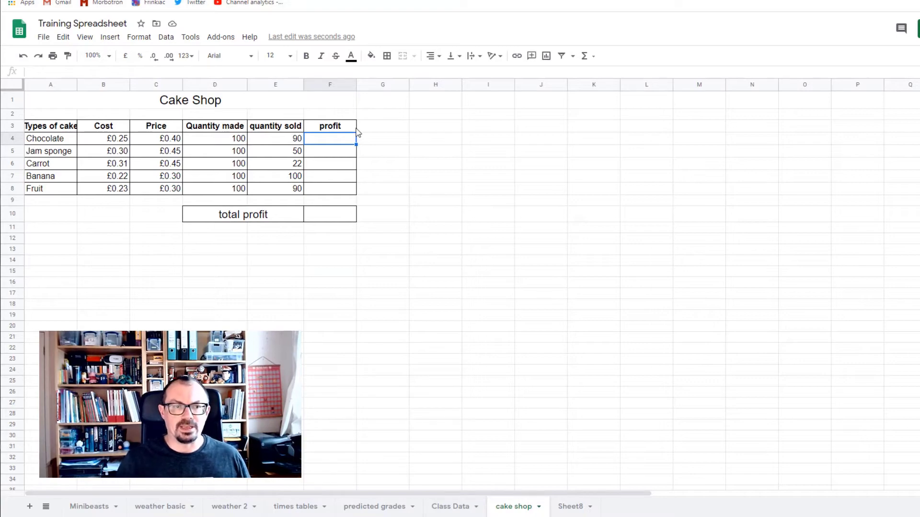
pyautogui.write('=')
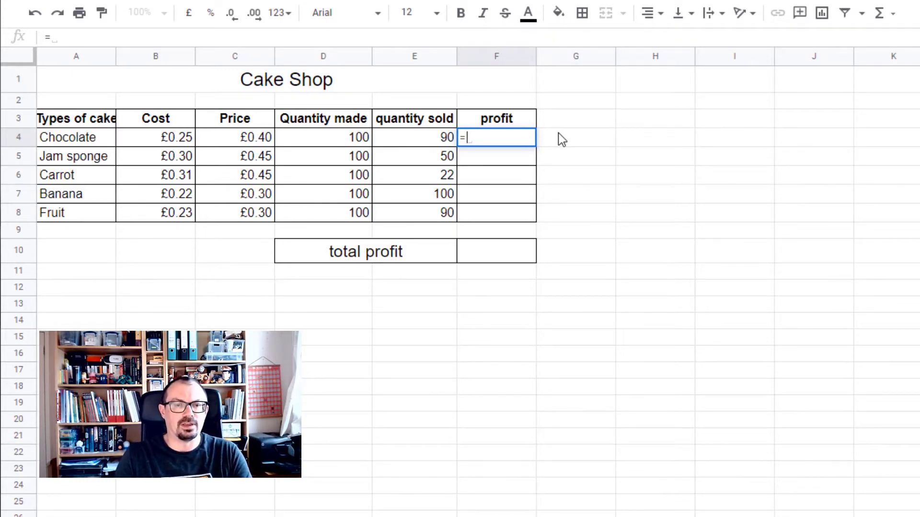
pyautogui.write('(c4*')
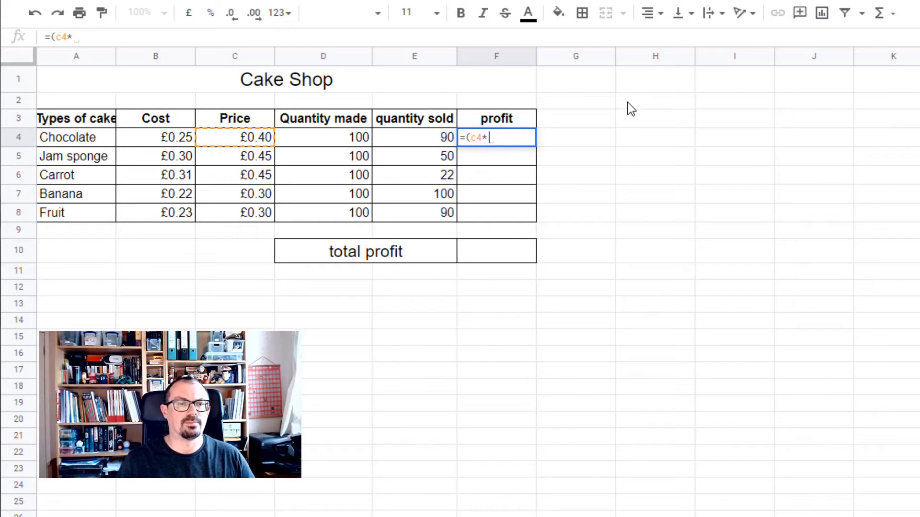
pyautogui.write('e4)')
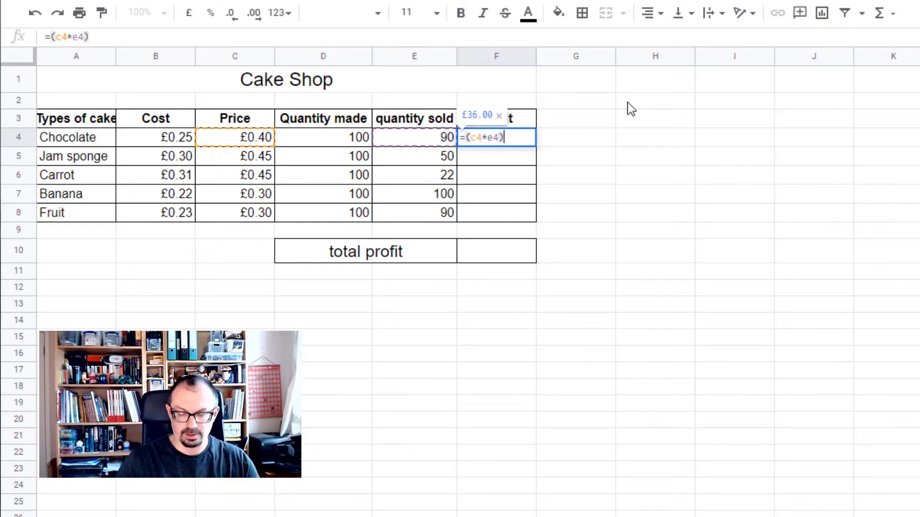
pyautogui.write('-(')
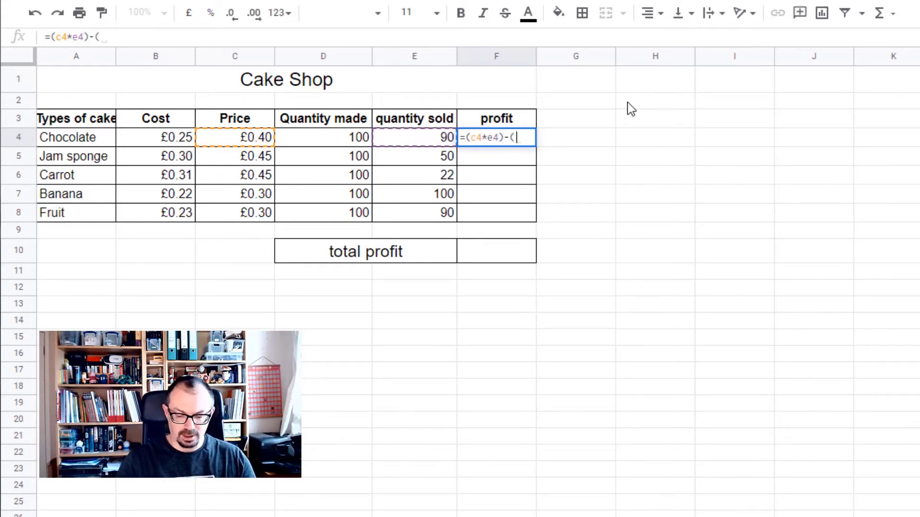
pyautogui.write('d4')
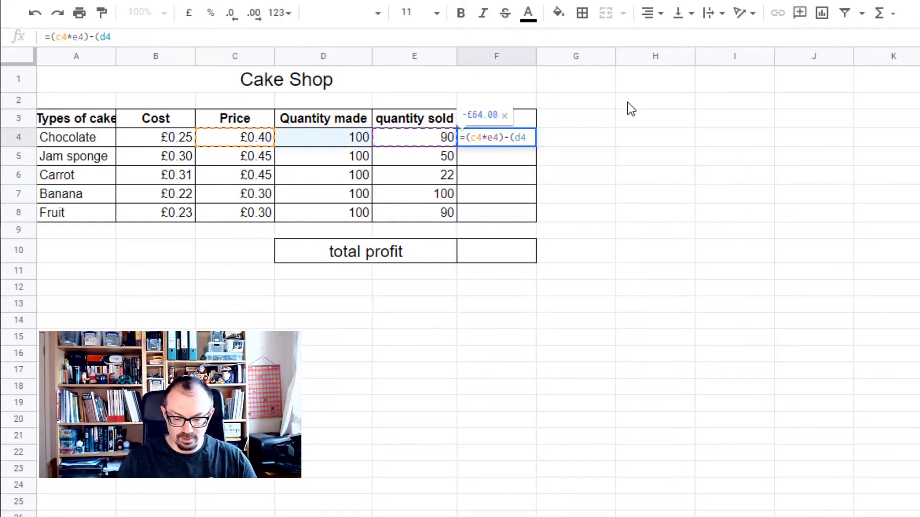
pyautogui.write('*')
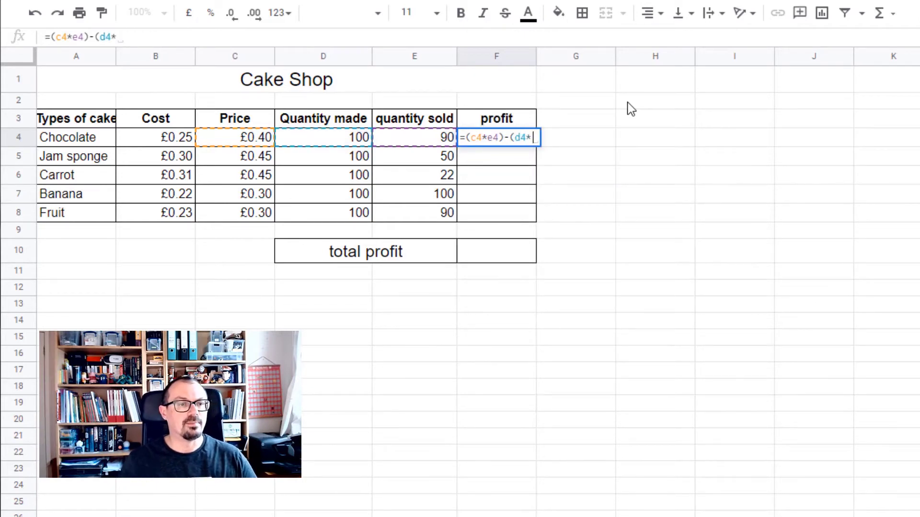
pyautogui.write('b4)')
pyautogui.press('Return')
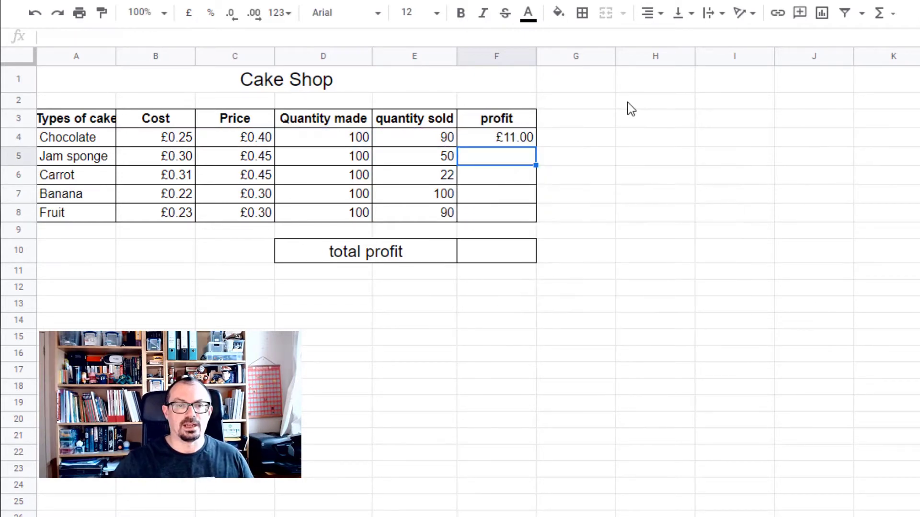
# Step: Autofill the profit formula from F4 down to F8 for the remaining cakes
pyautogui.press('Up')
pyautogui.press('Up')
pyautogui.click(495, 138)
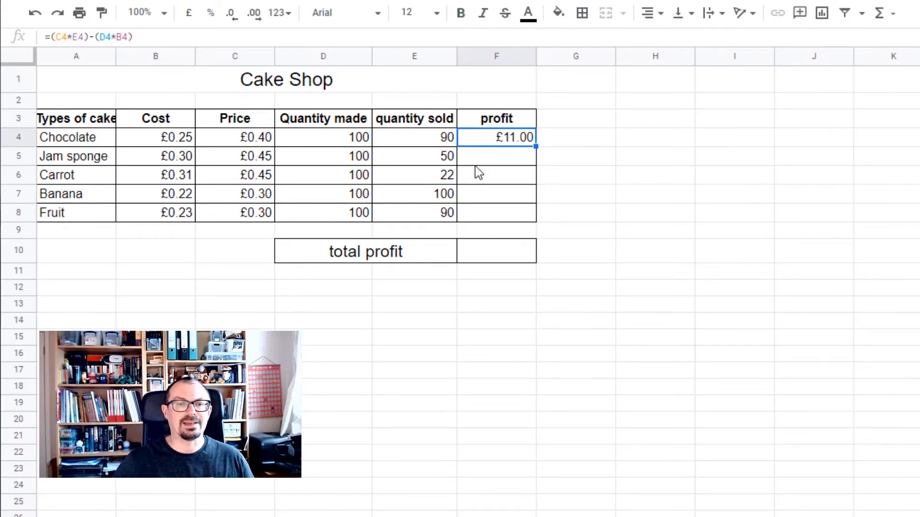
pyautogui.moveTo(535, 149); pyautogui.dragTo(530, 216)
# Step: Calculate the total profit in F10 with a SUM of F4:F8
pyautogui.click(509, 253)
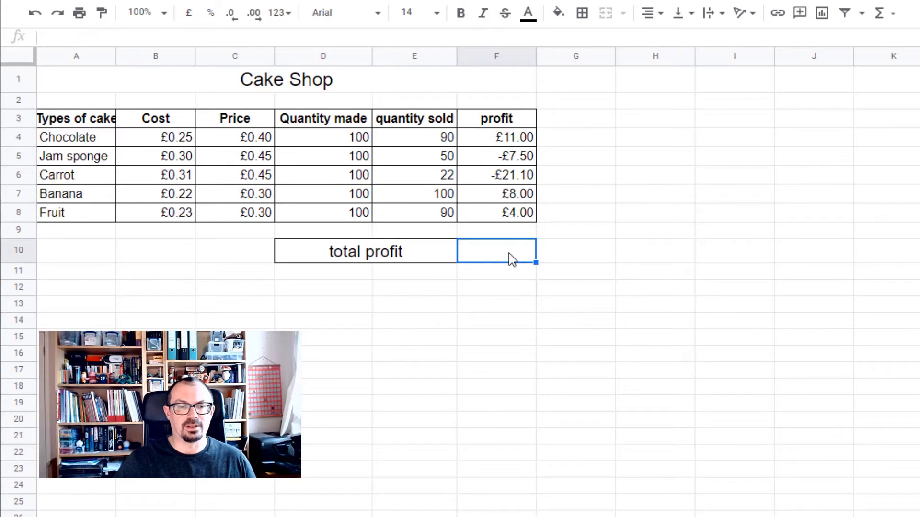
pyautogui.click(881, 13)
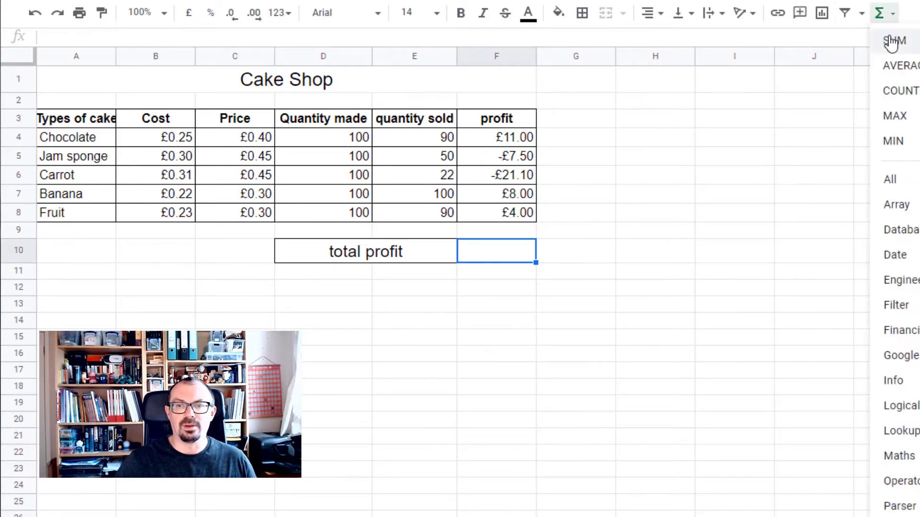
pyautogui.click(892, 42)
pyautogui.moveTo(503, 136); pyautogui.dragTo(541, 209)
pyautogui.press('Return')
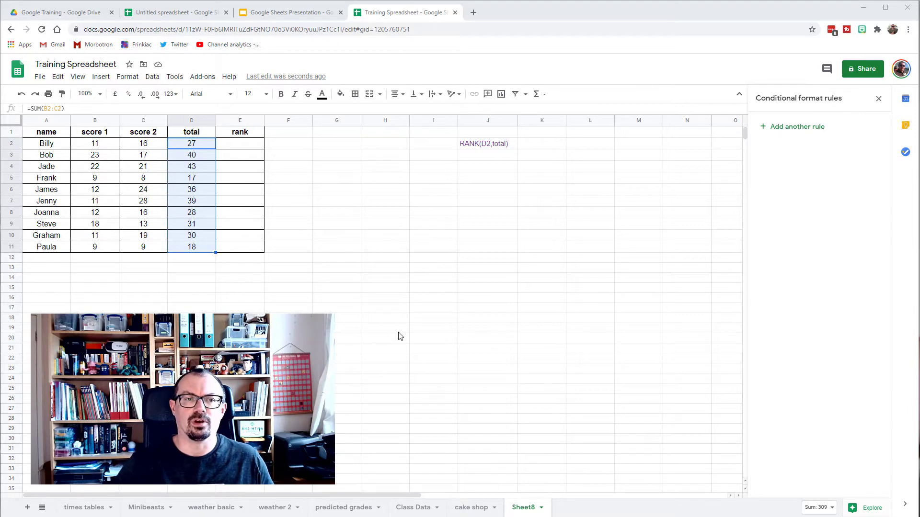
# Step: On Sheet8, add a conditional format rule to totals D2:D11 that fills values greater than or equal to 40 bright green
pyautogui.click(288, 297)
pyautogui.moveTo(196, 144); pyautogui.dragTo(197, 254)
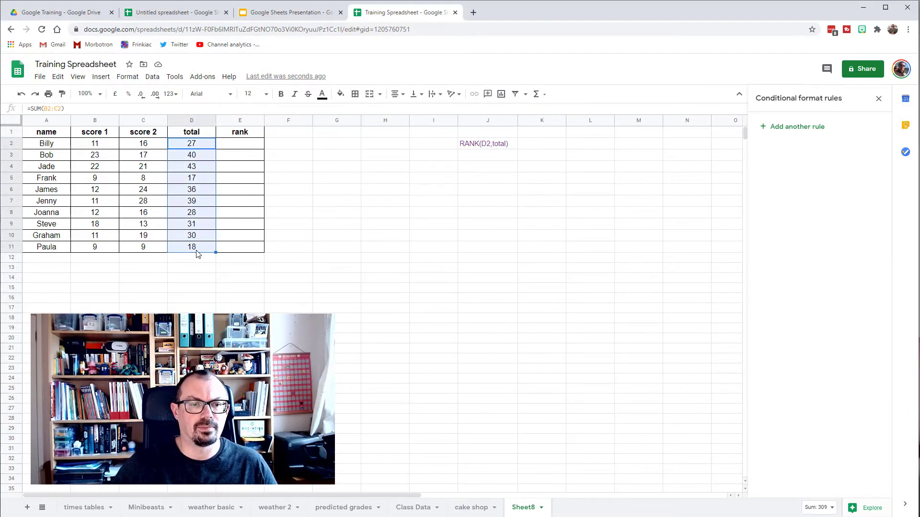
pyautogui.click(127, 76)
pyautogui.click(163, 304)
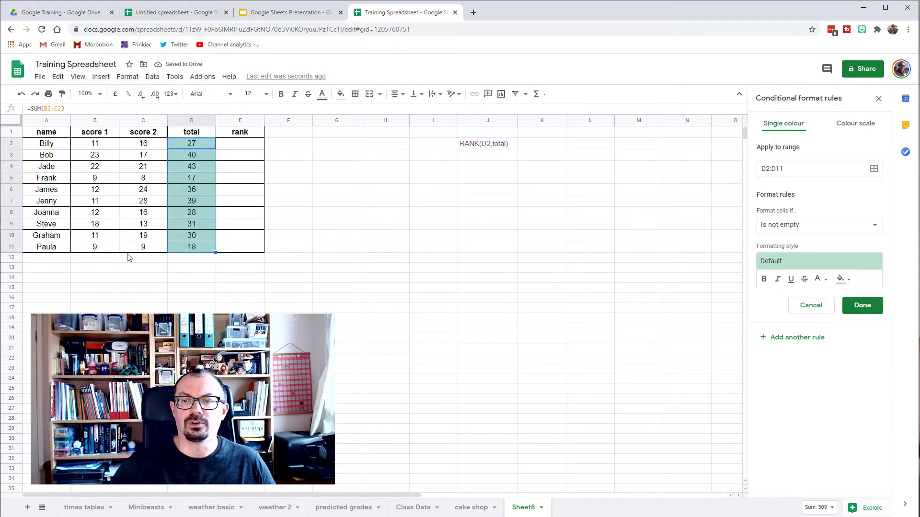
pyautogui.click(782, 230)
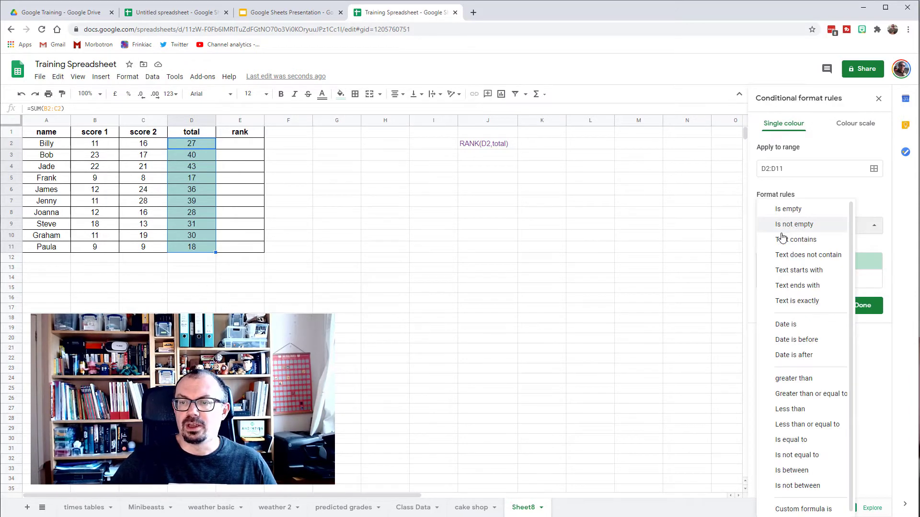
pyautogui.click(791, 398)
pyautogui.click(783, 247)
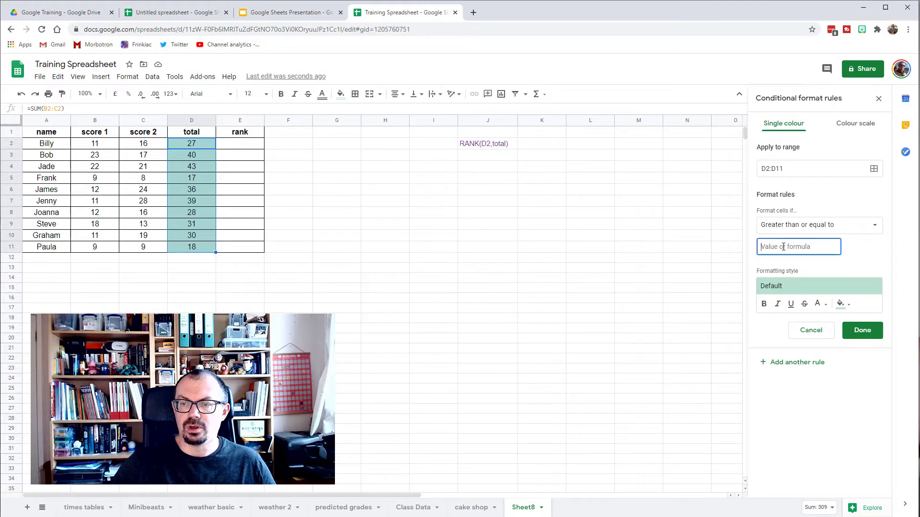
pyautogui.write('40')
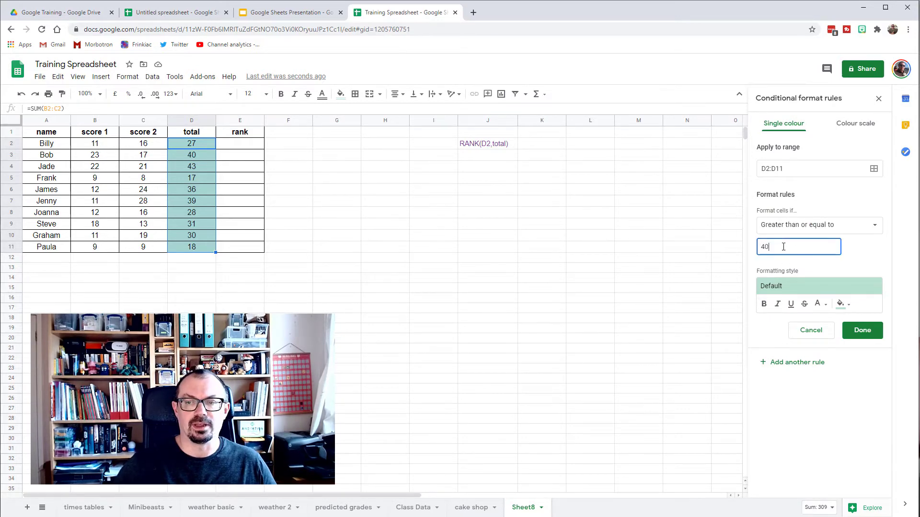
pyautogui.click(844, 308)
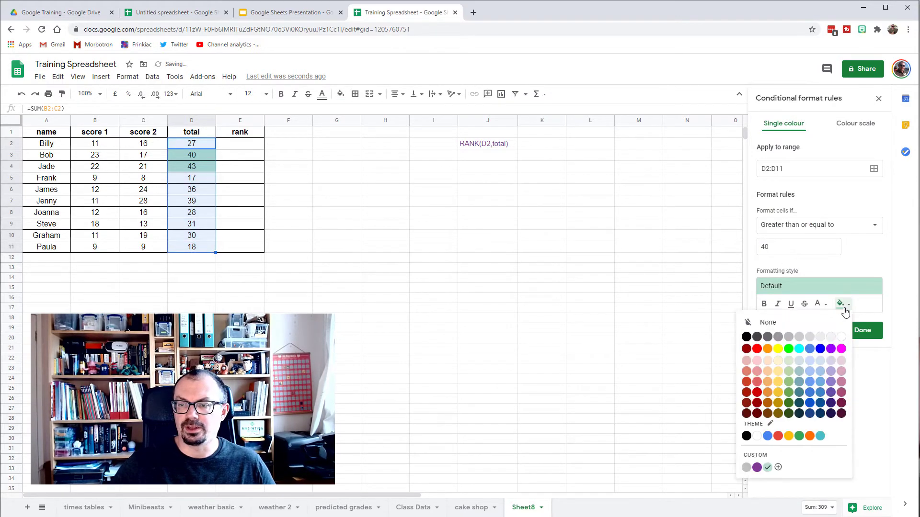
pyautogui.click(789, 349)
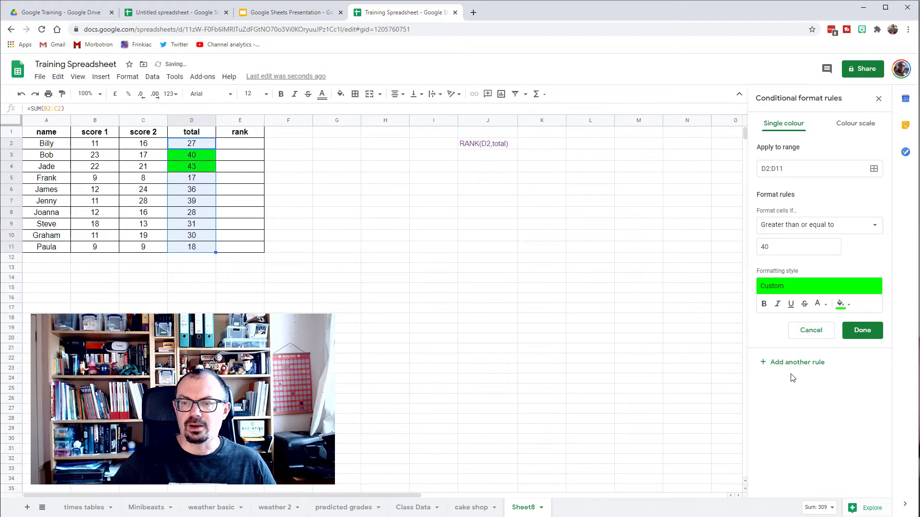
# Step: Add another conditional format rule to D2:D11 that fills values less than or equal to 20 red
pyautogui.click(776, 365)
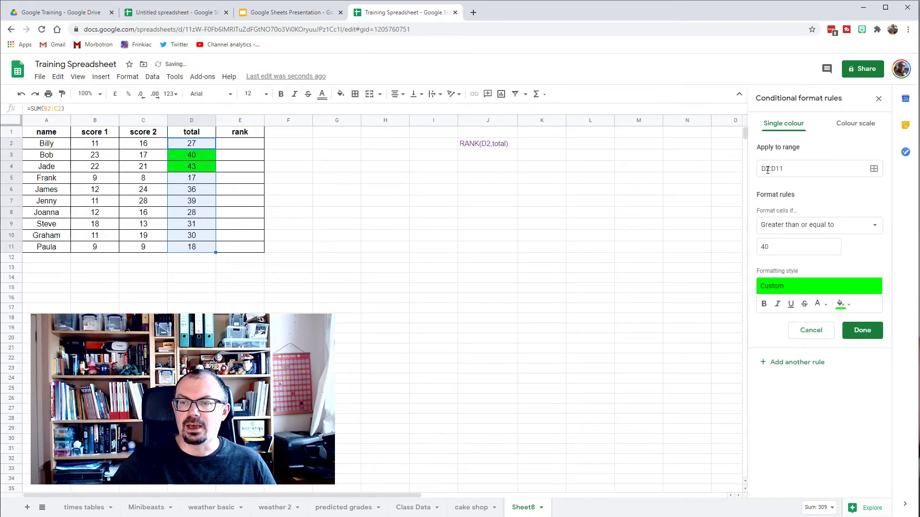
pyautogui.click(795, 229)
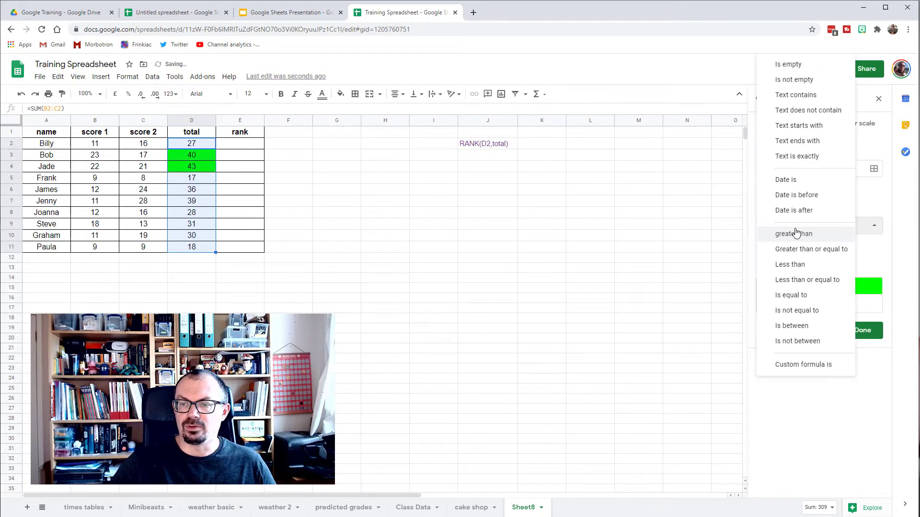
pyautogui.click(795, 281)
pyautogui.moveTo(777, 247); pyautogui.dragTo(714, 244)
pyautogui.write('20')
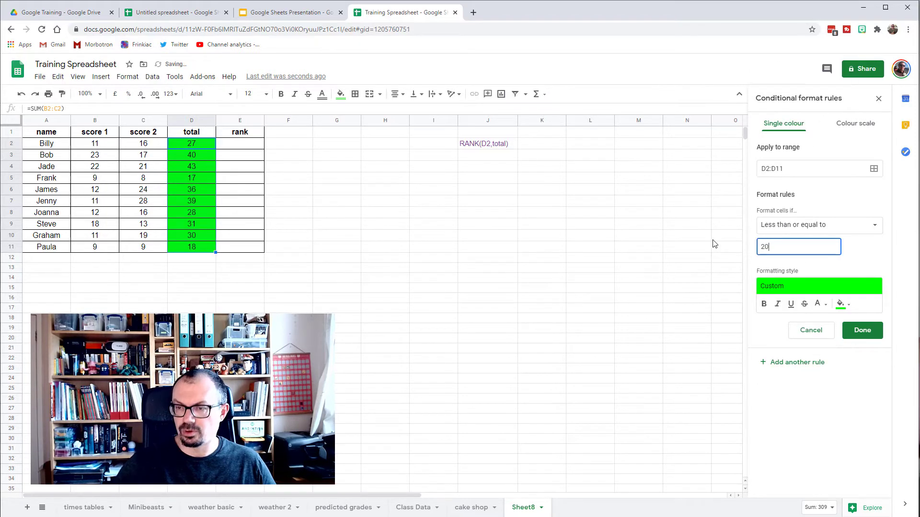
pyautogui.click(847, 305)
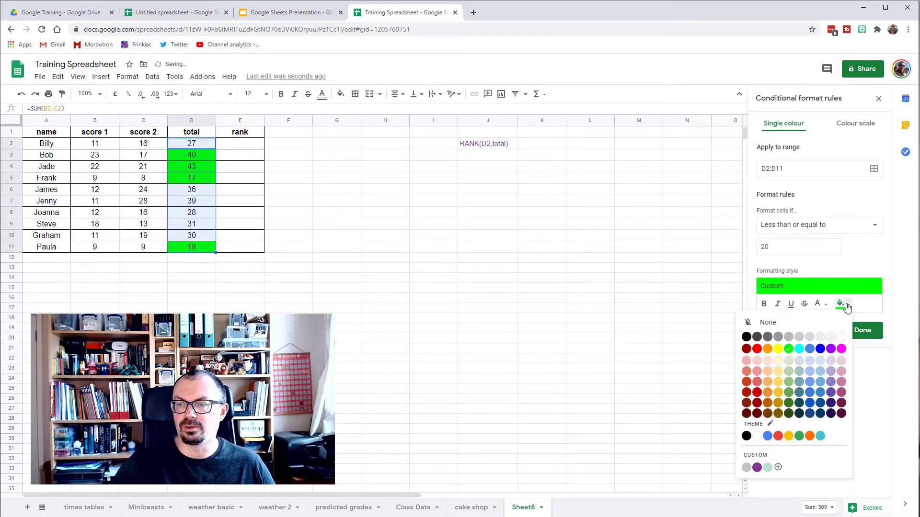
pyautogui.click(762, 350)
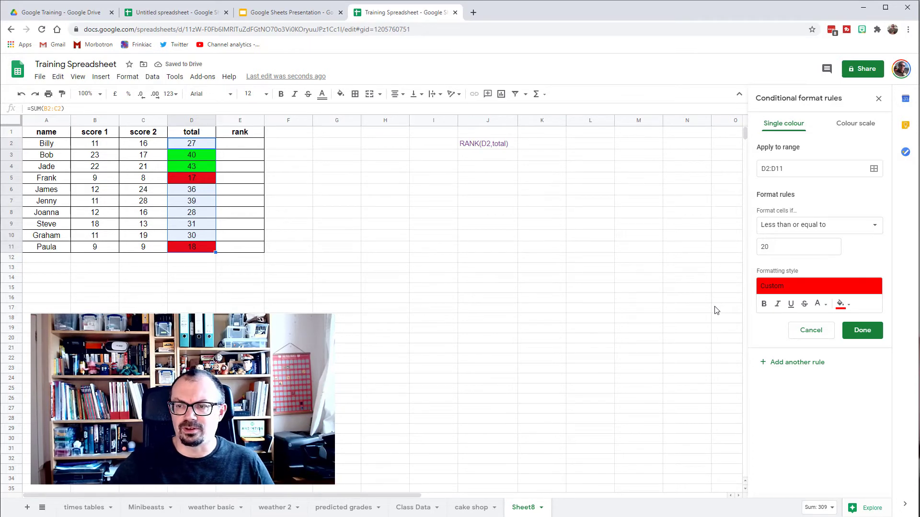
# Step: Add a conditional format rule to D2:D11 that fills values between 21 and 39 yellow, and finish the rule
pyautogui.click(785, 229)
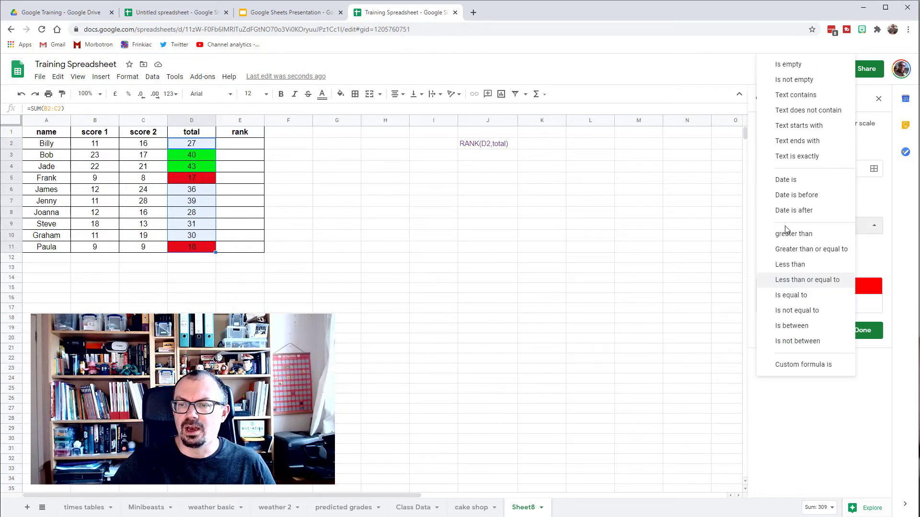
pyautogui.click(792, 325)
pyautogui.write('21')
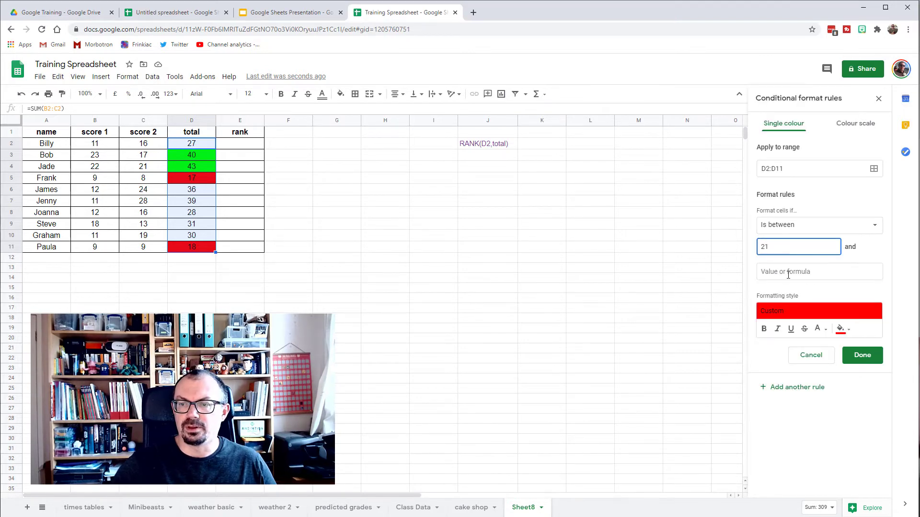
pyautogui.click(788, 272)
pyautogui.write('39')
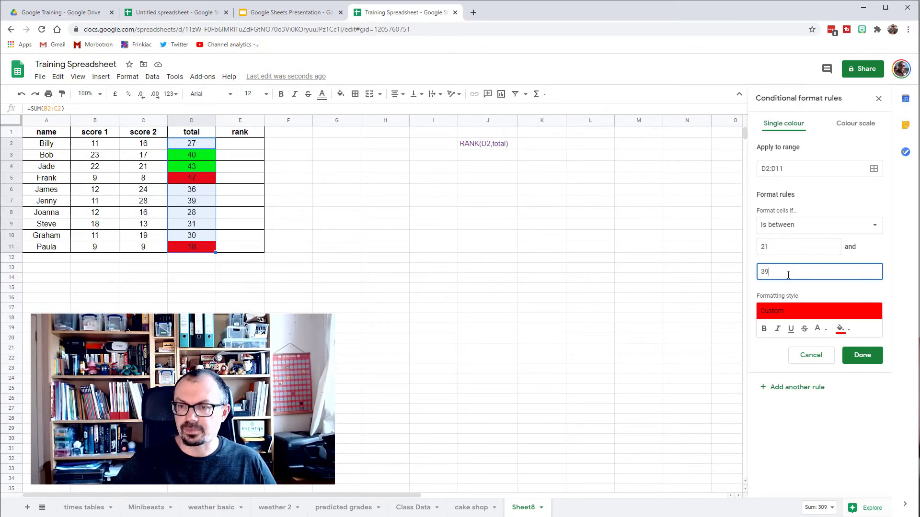
pyautogui.click(842, 329)
pyautogui.click(780, 377)
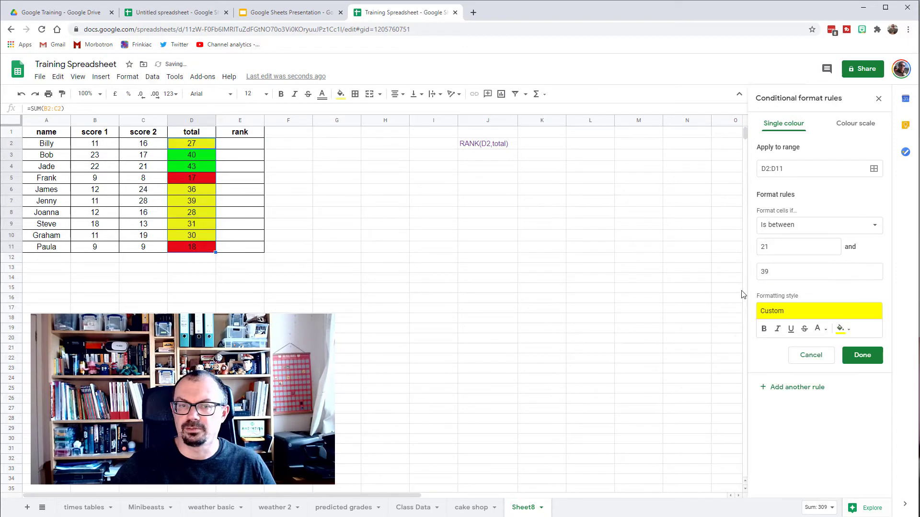
pyautogui.click(861, 358)
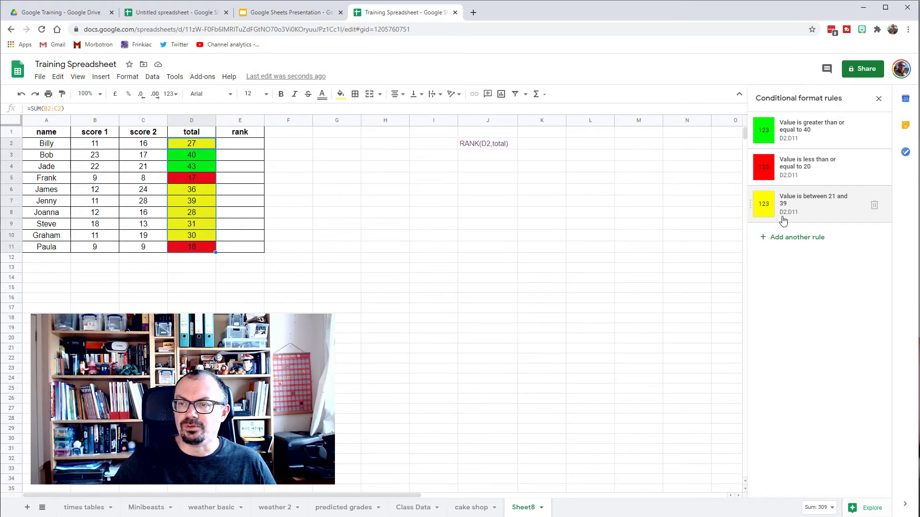
# Step: Review the settings of the green conditional format rule for D2:D11 and return to the rules list
pyautogui.click(791, 134)
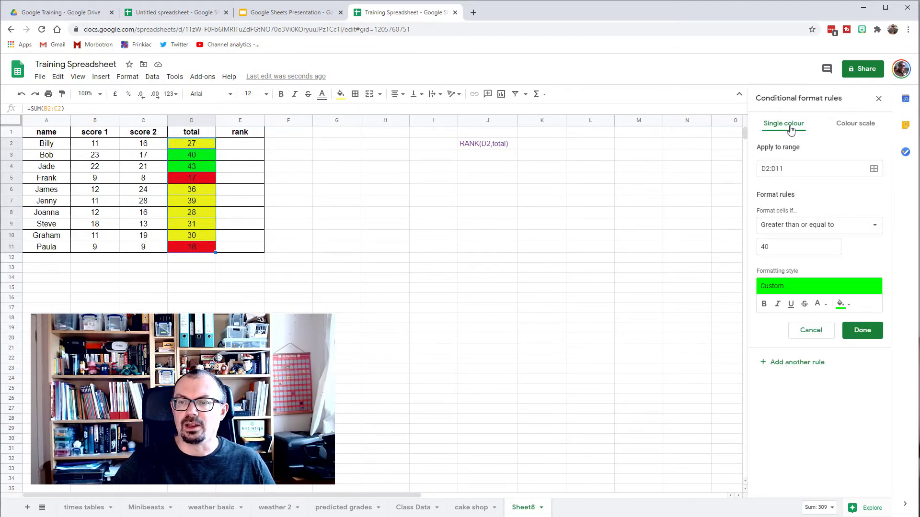
pyautogui.click(863, 330)
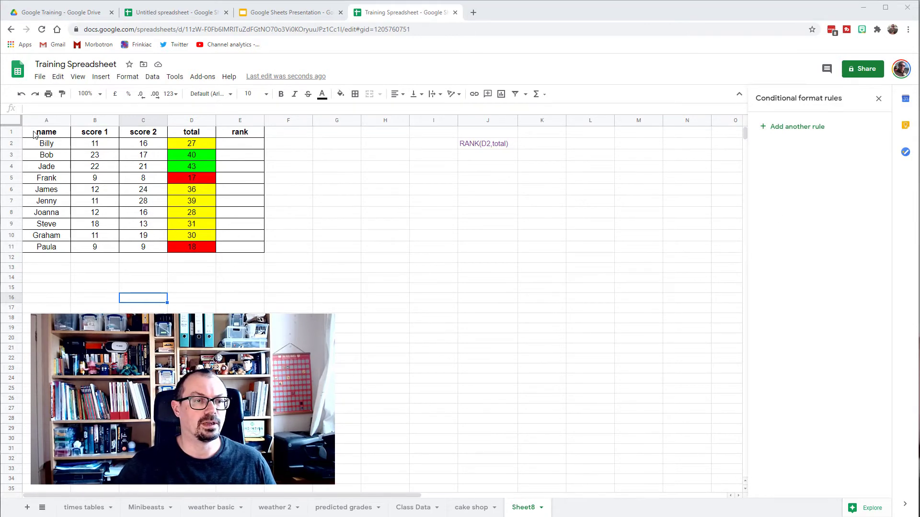
# Step: Insert a column chart of the names with score 1 and score 2 from A1:C11
pyautogui.moveTo(33, 134)
pyautogui.mouseDown()
pyautogui.moveTo(129, 166)
pyautogui.moveTo(141, 249)
pyautogui.mouseUp()
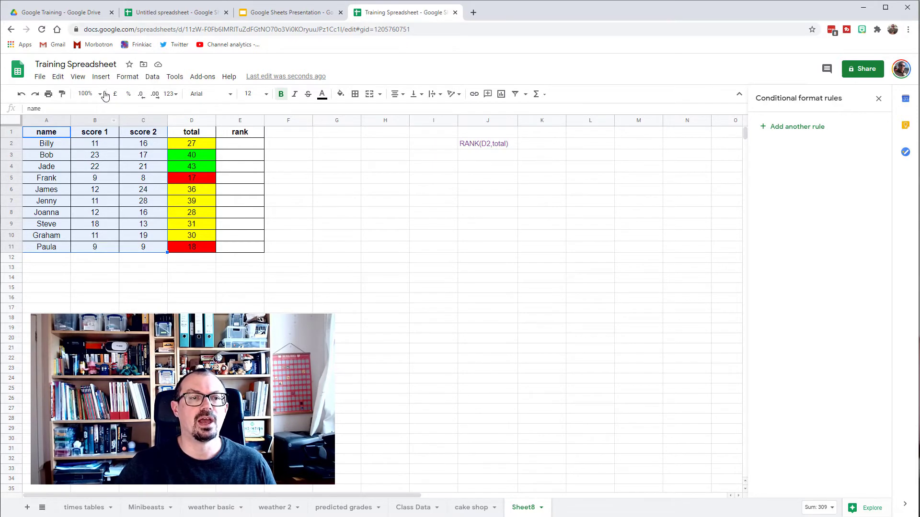
pyautogui.click(101, 77)
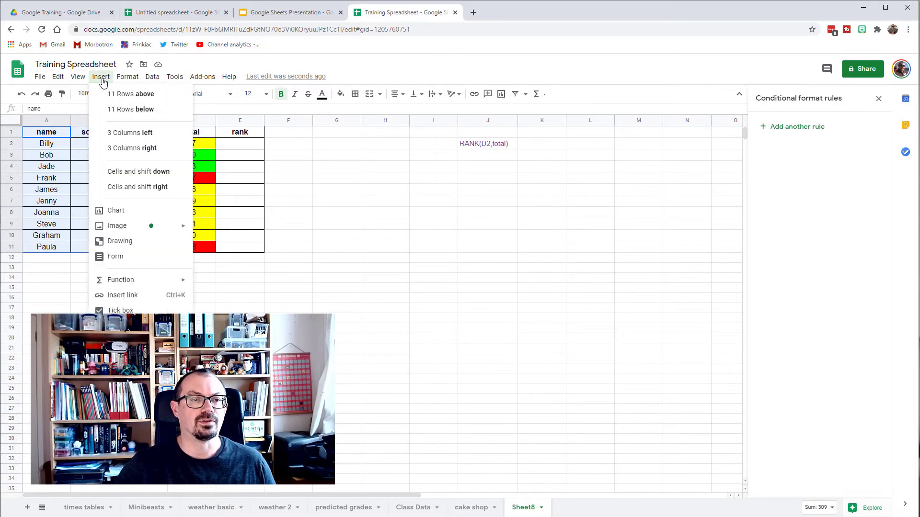
pyautogui.click(111, 213)
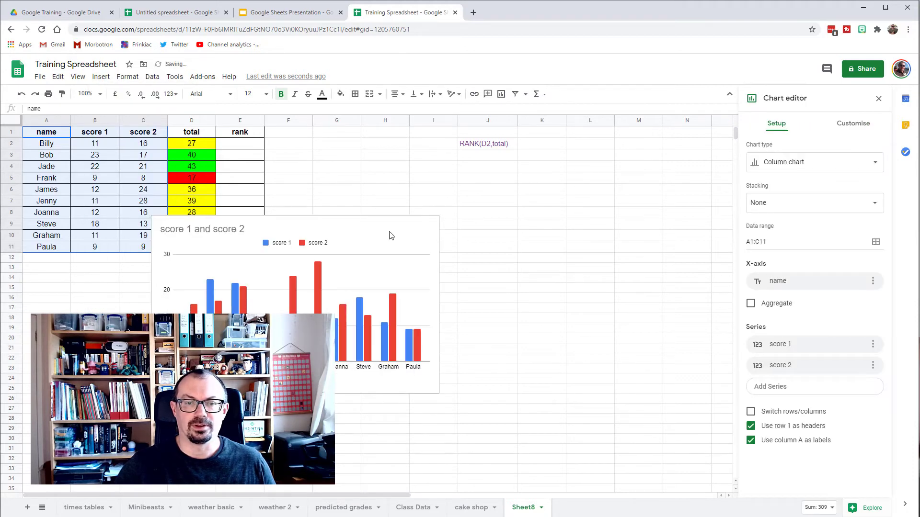
# Step: Move the scores chart beside the table and enlarge it to span about columns F to M
pyautogui.click(354, 223)
pyautogui.moveTo(343, 228); pyautogui.dragTo(505, 164)
pyautogui.moveTo(568, 335); pyautogui.dragTo(646, 405)
# Step: Examine the chart's customisation options, including chart style and fonts, chart and axis titles, series, and gridlines and ticks
pyautogui.rightClick(537, 179)
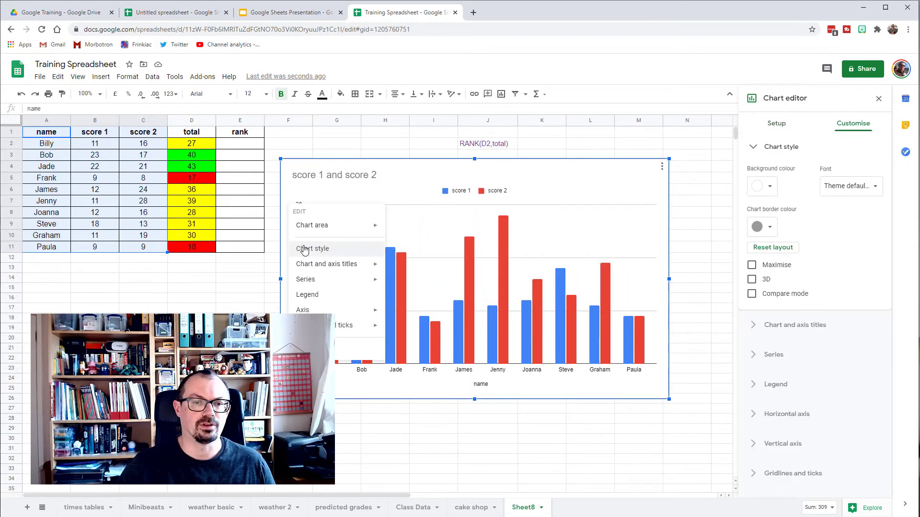
pyautogui.click(305, 249)
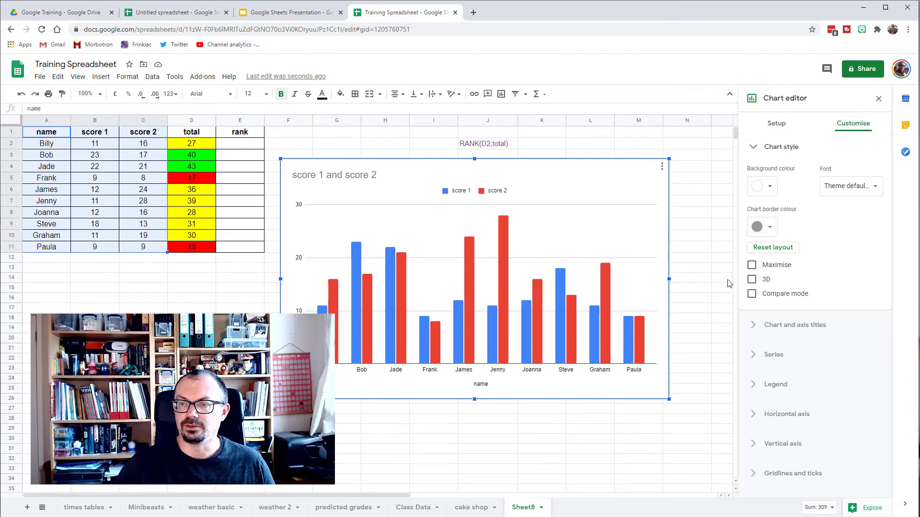
pyautogui.click(840, 187)
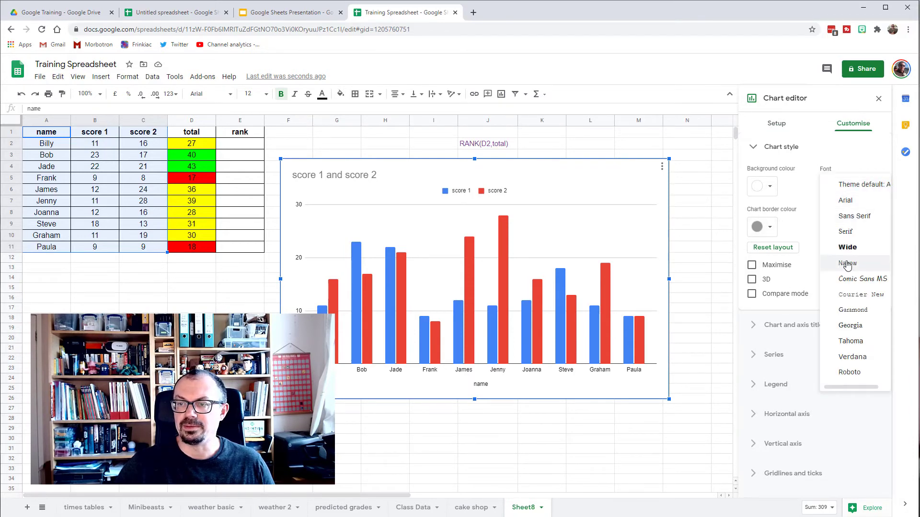
pyautogui.click(831, 149)
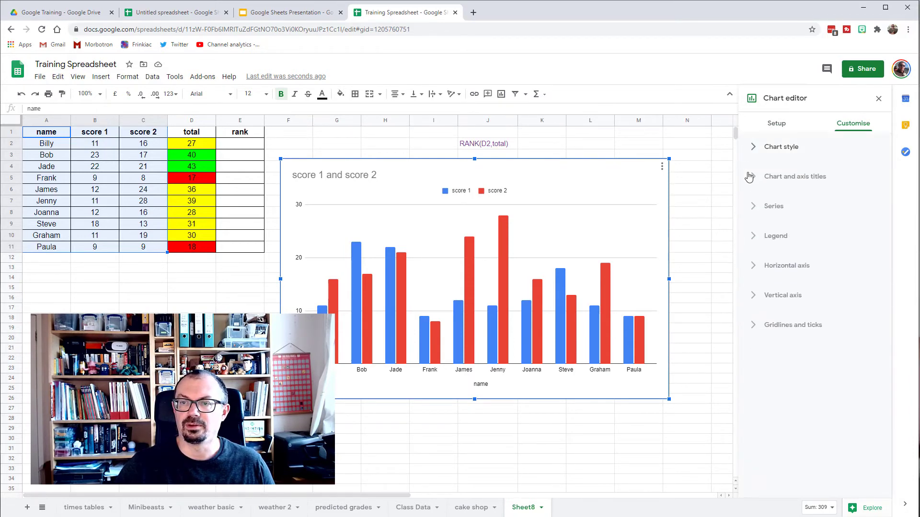
pyautogui.click(750, 177)
pyautogui.click(751, 178)
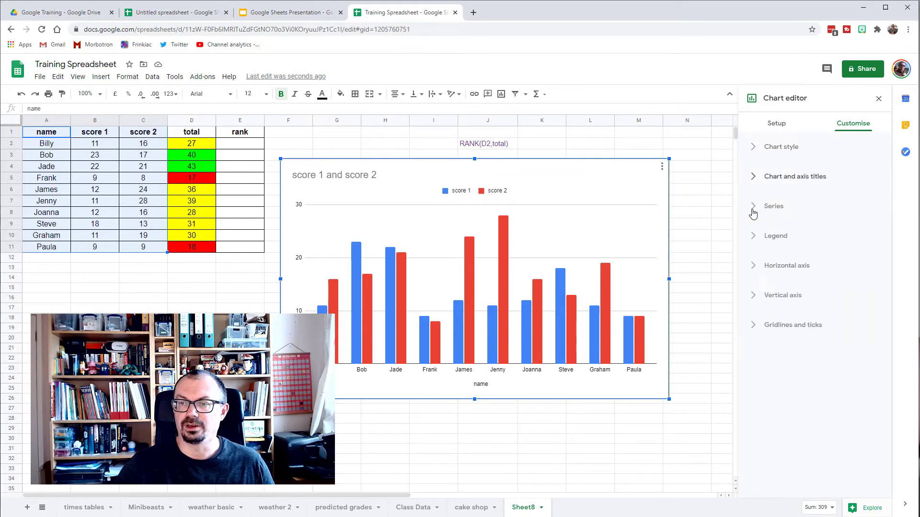
pyautogui.click(753, 208)
pyautogui.click(753, 207)
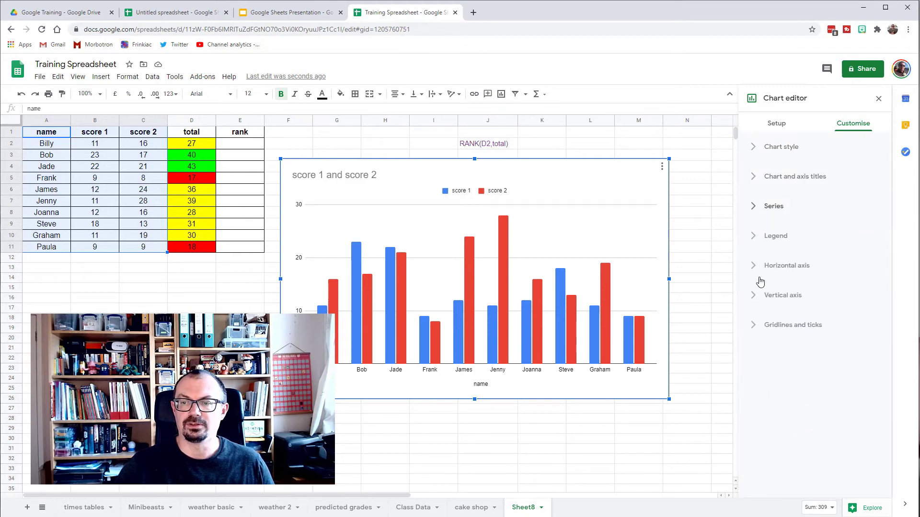
pyautogui.click(752, 325)
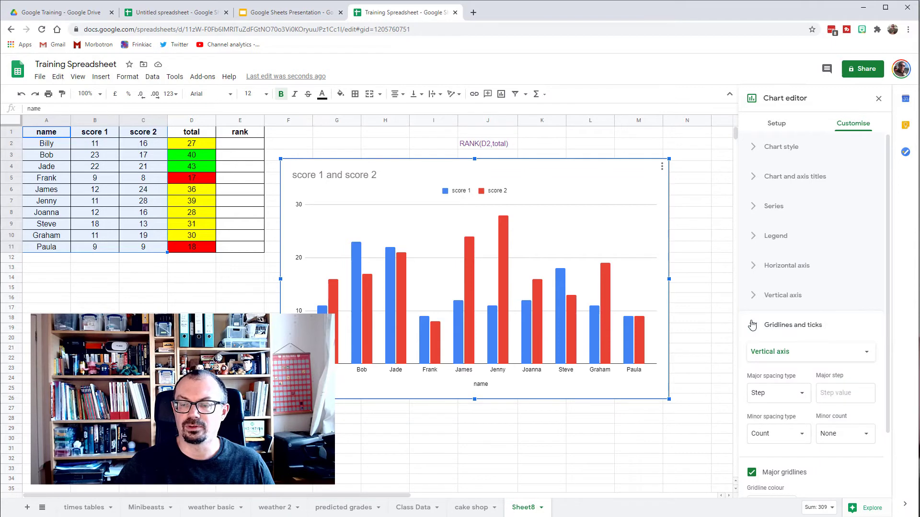
# Step: Change the scores chart from a column chart to a line chart, keeping the data range A1:C11
pyautogui.click(777, 123)
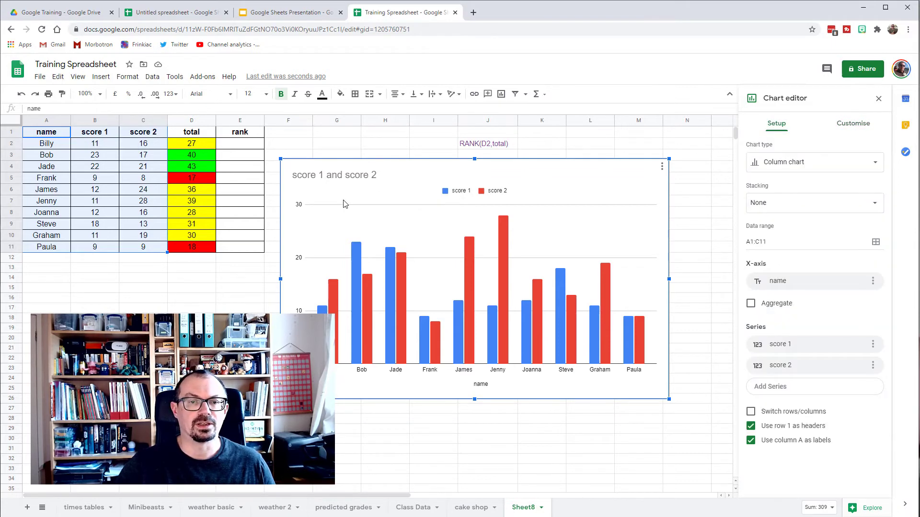
pyautogui.click(875, 165)
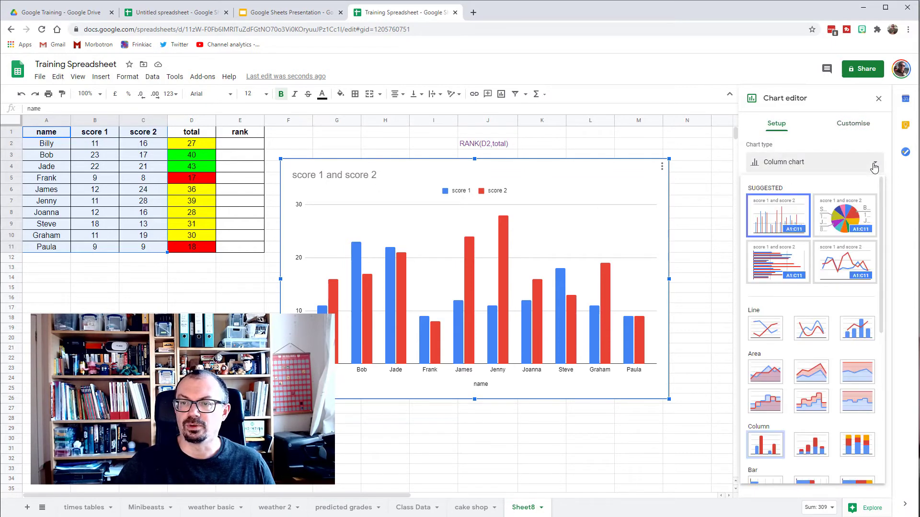
pyautogui.click(845, 262)
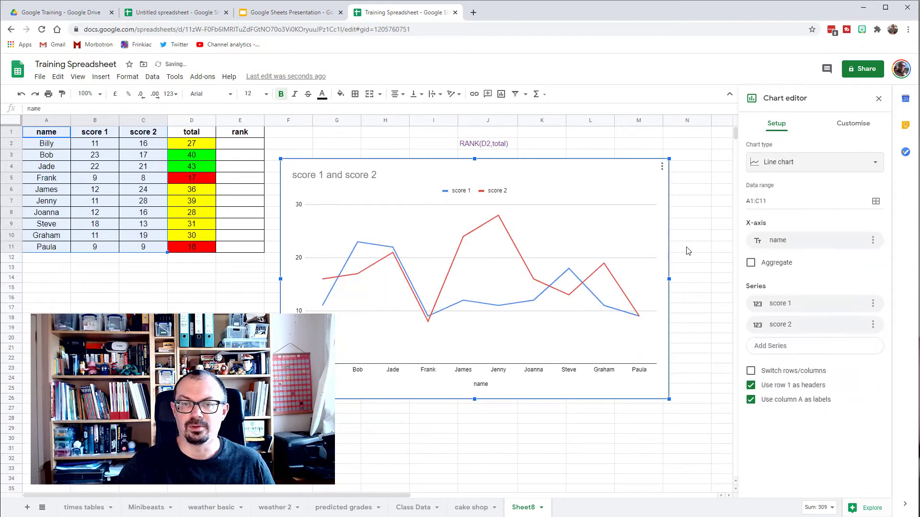
pyautogui.click(802, 169)
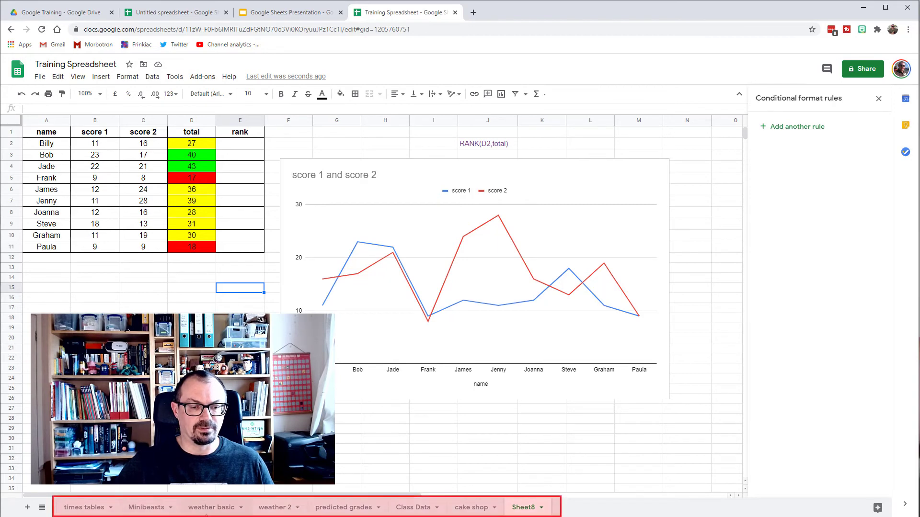
# Step: Add a new sheet after the test scores sheet and rename it scores
pyautogui.click(160, 510)
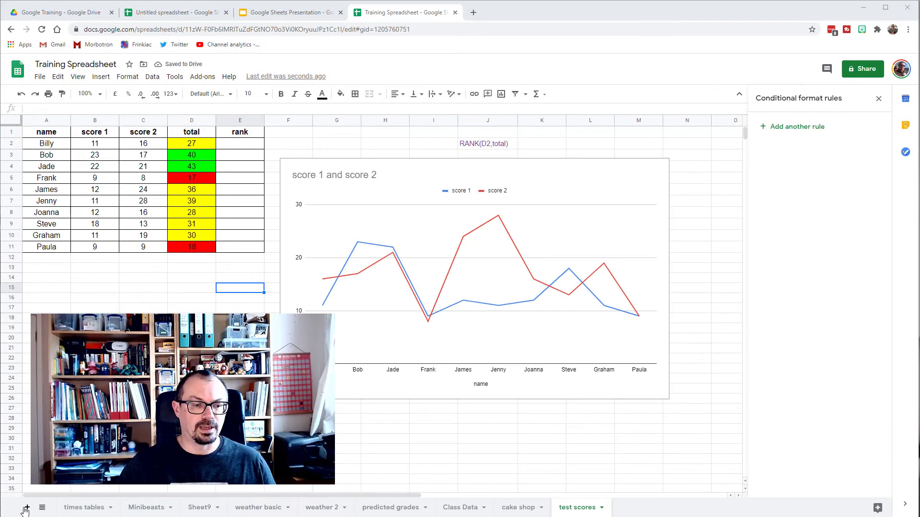
pyautogui.click(27, 508)
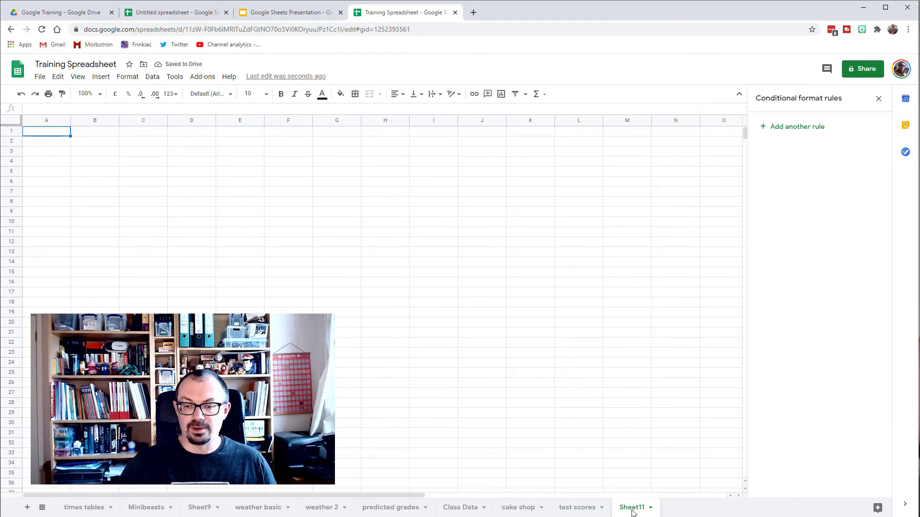
pyautogui.rightClick(633, 512)
pyautogui.click(632, 387)
pyautogui.write('sc')
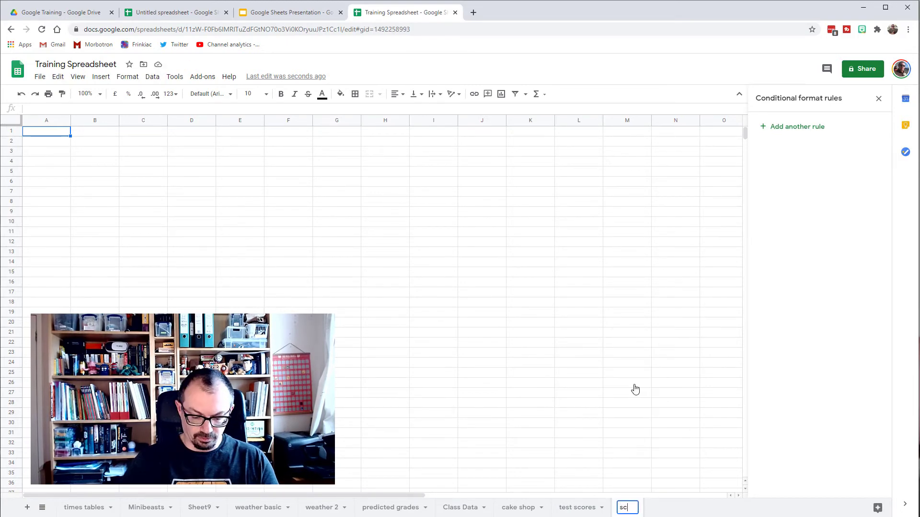
pyautogui.write('ores')
pyautogui.press('Return')
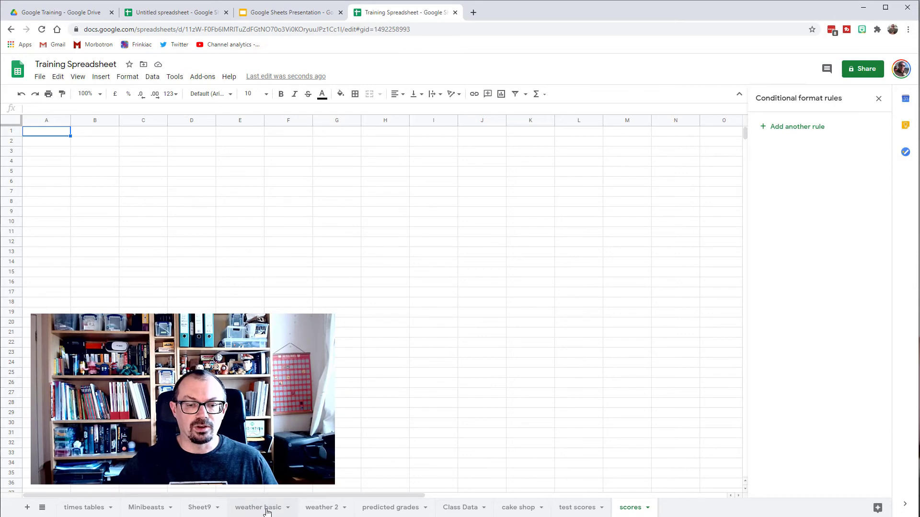
# Step: Colour the scores sheet's tab bright green and the test scores sheet's tab red
pyautogui.rightClick(629, 512)
pyautogui.moveTo(641, 402)
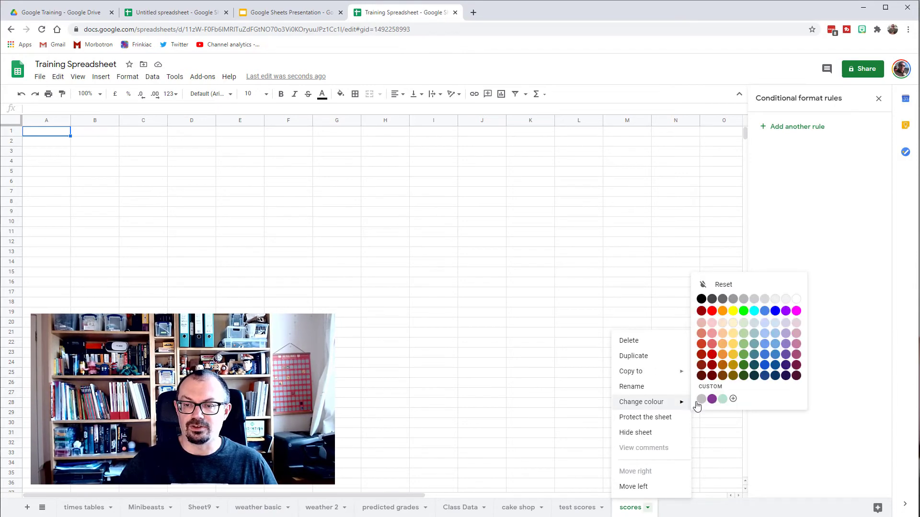
pyautogui.click(743, 311)
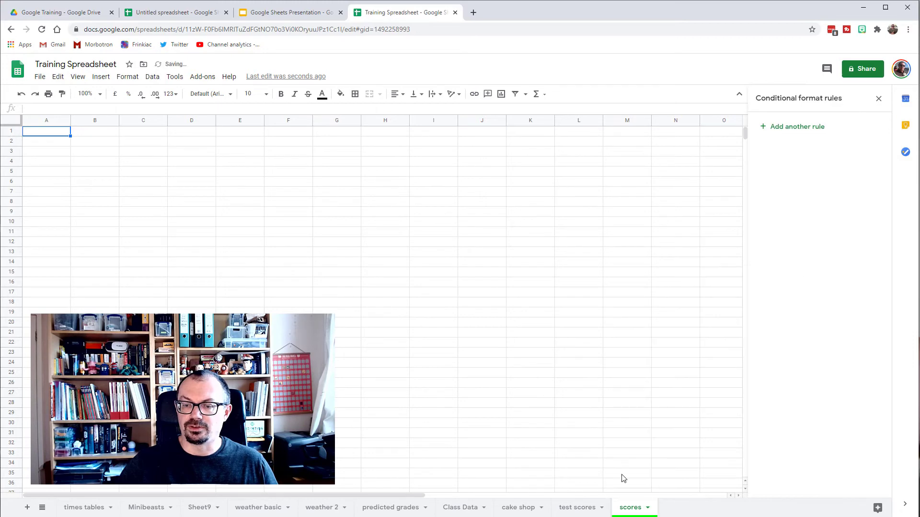
pyautogui.rightClick(585, 511)
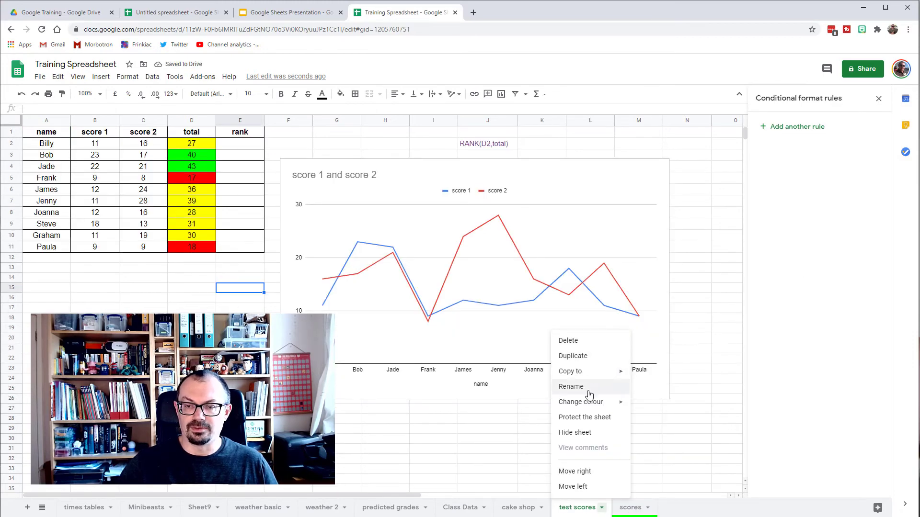
pyautogui.moveTo(607, 405)
pyautogui.click(651, 312)
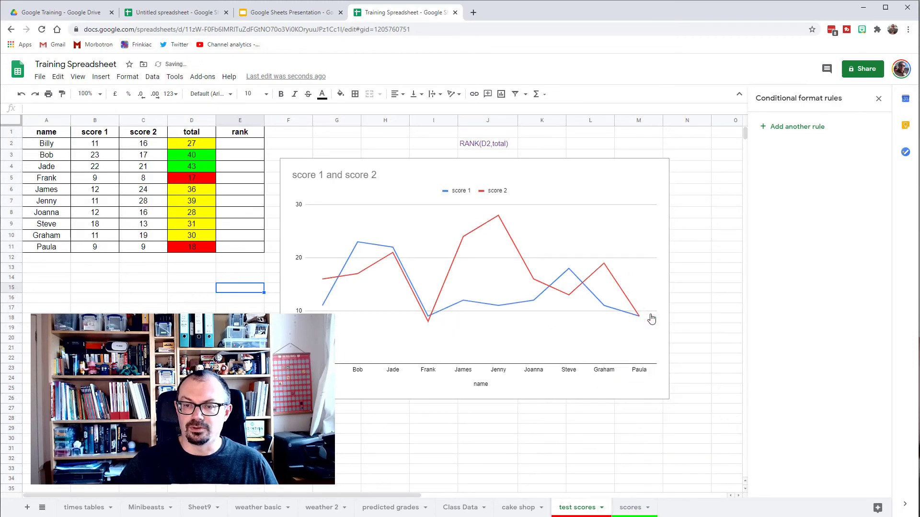
# Step: Look through the scores, test scores and cake shop sheets
pyautogui.click(474, 444)
pyautogui.click(615, 507)
pyautogui.click(580, 508)
pyautogui.click(517, 508)
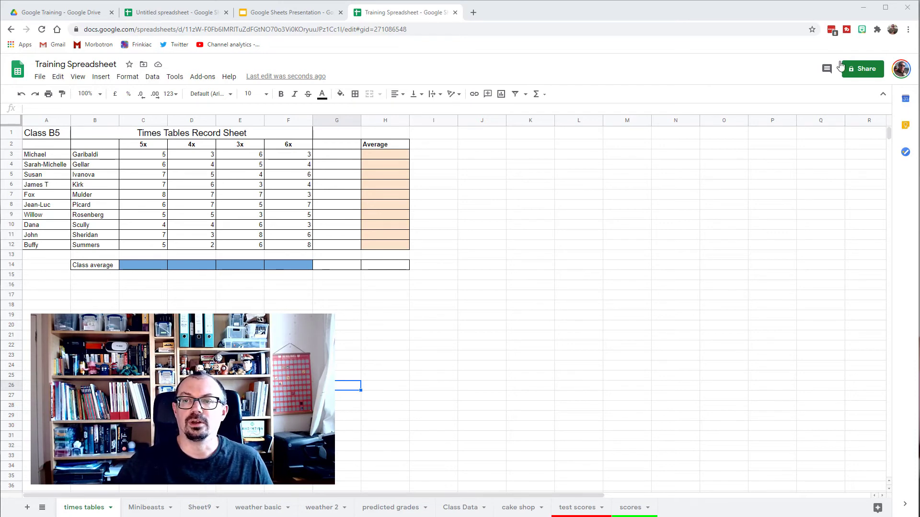
# Step: Open the sharing settings for the Training Spreadsheet
pyautogui.click(864, 69)
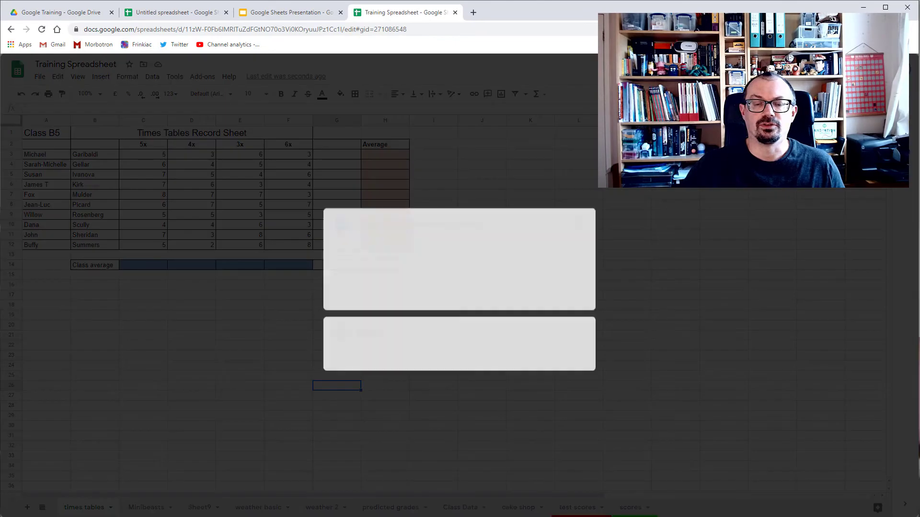